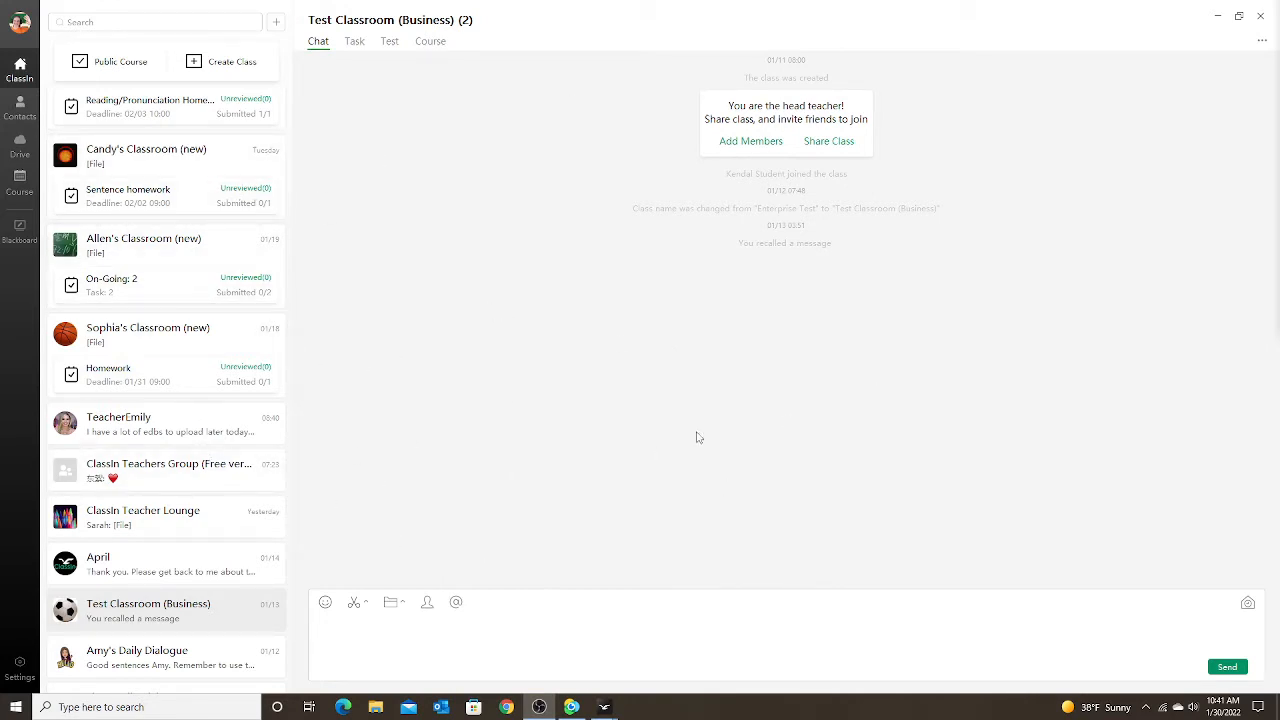
Start posting a new task in the Test Classroom (Business) class and reposition the task window.
scroll(190, 298, down, 3)
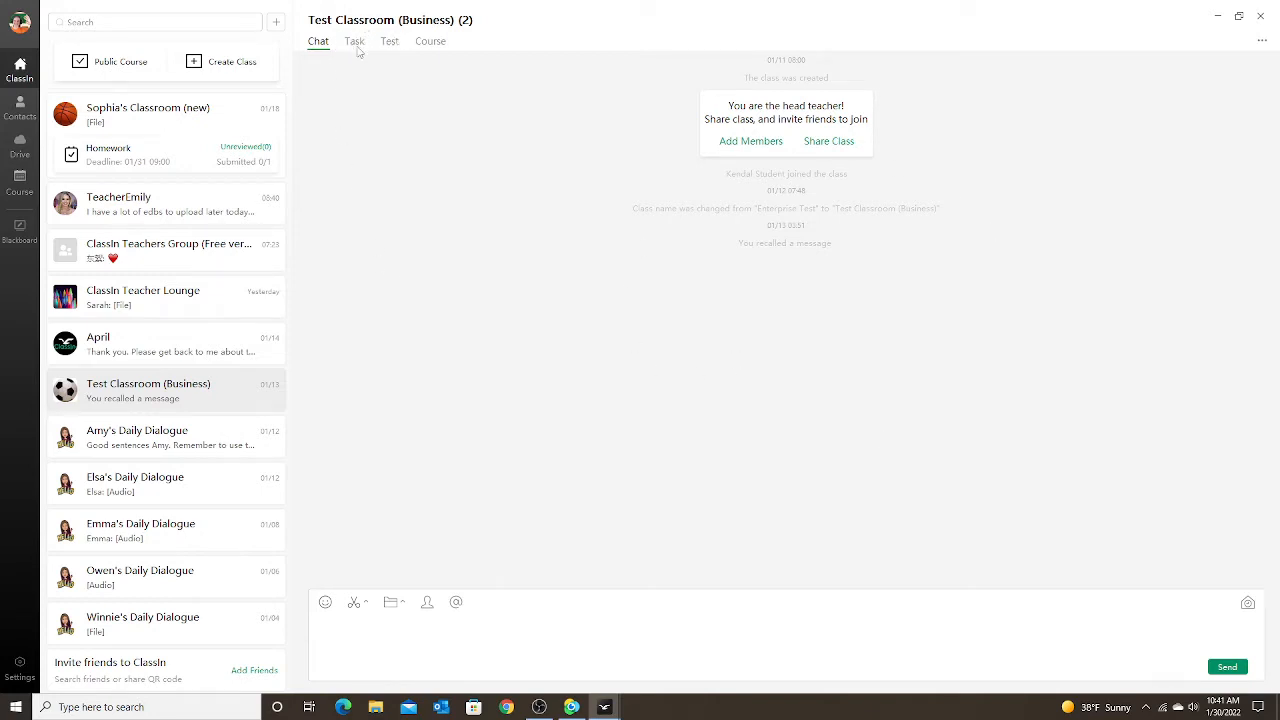
click(356, 44)
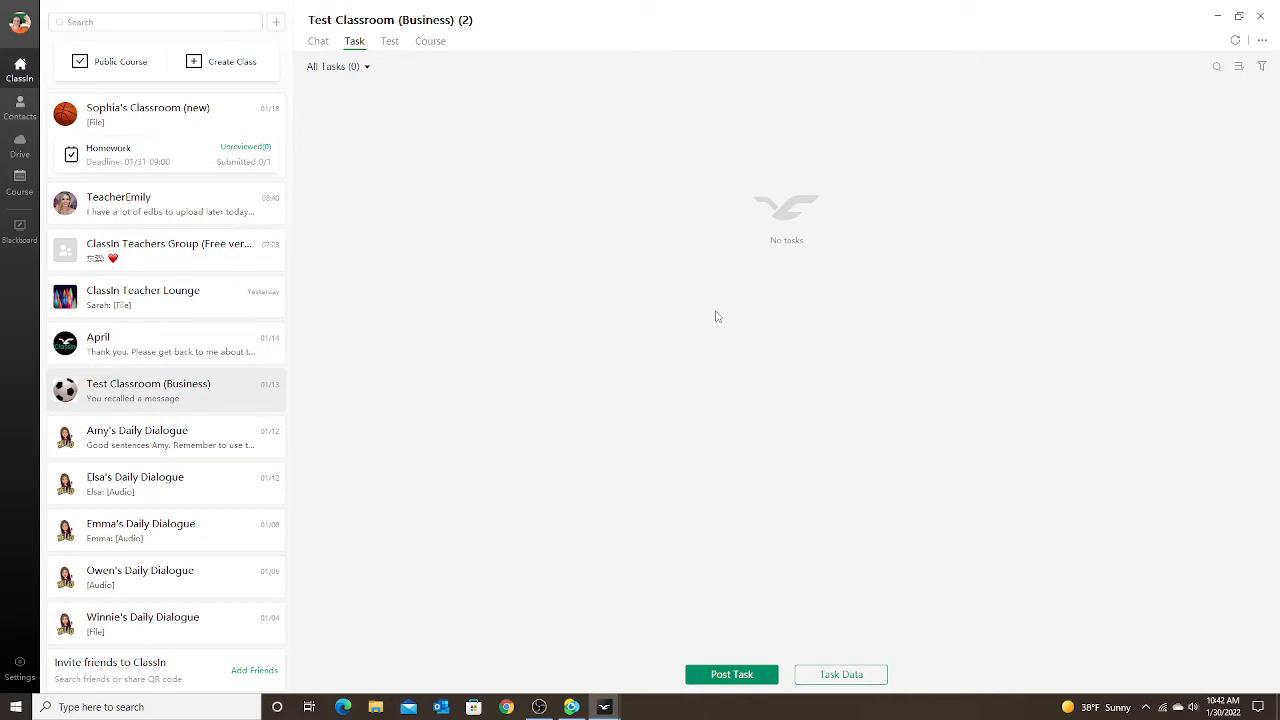
click(748, 678)
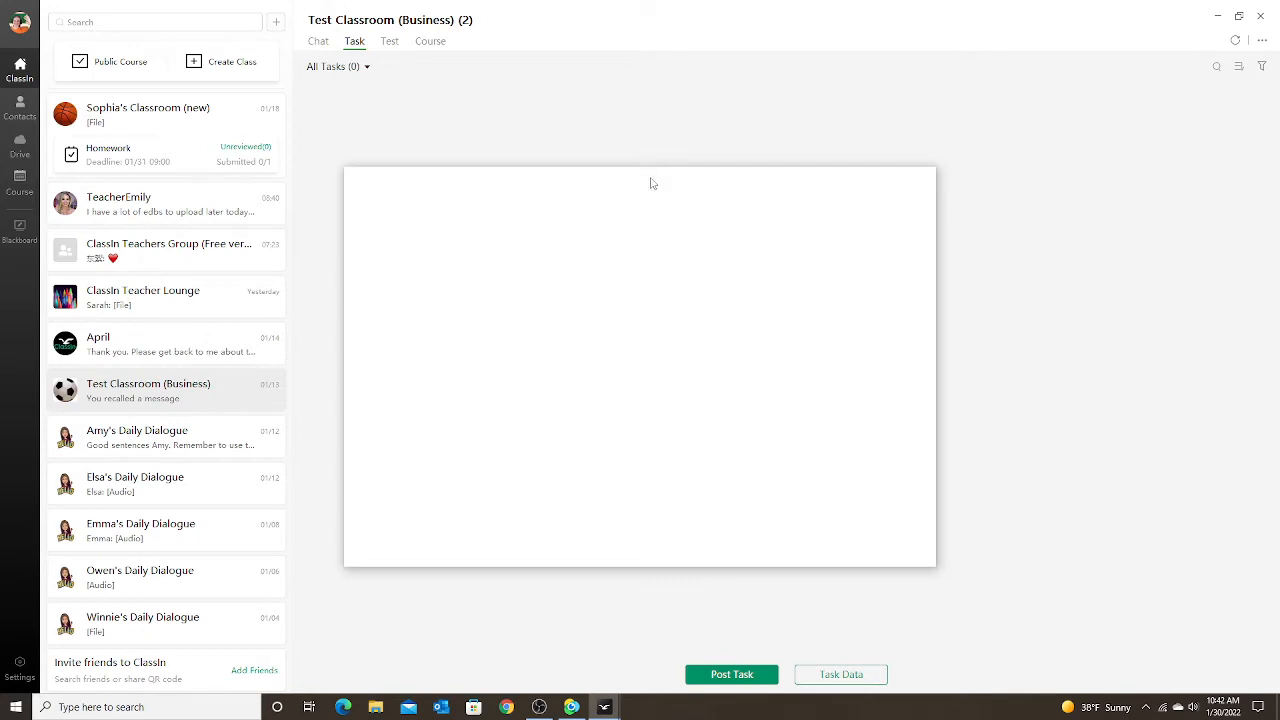
drag(660, 188, 837, 118)
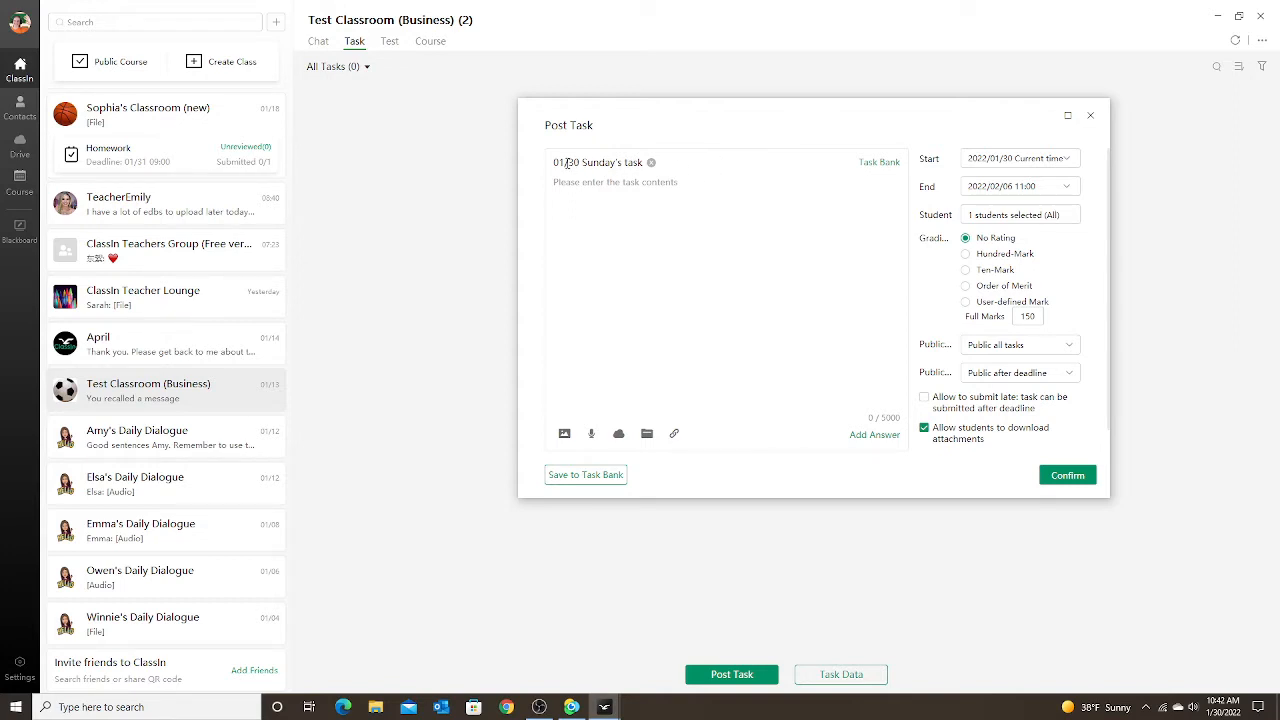
Replace the default task title with "Vocabulary" and begin editing the task contents.
drag(643, 162, 547, 161)
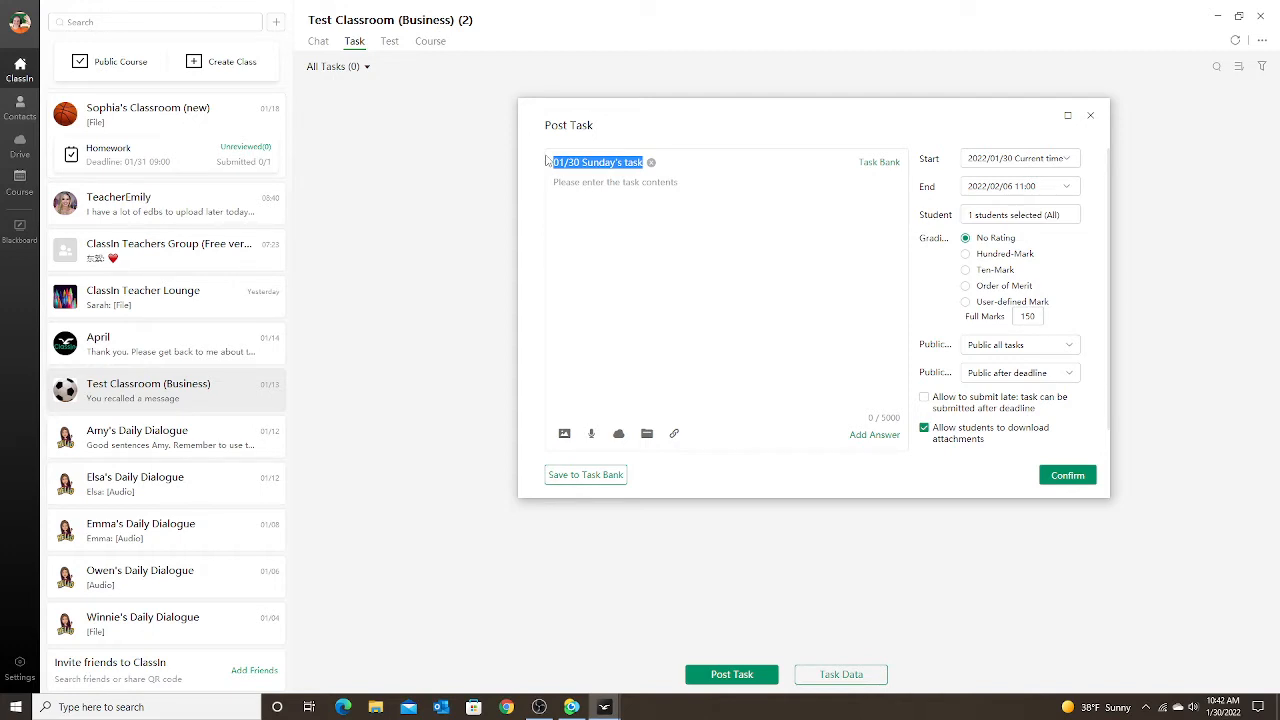
key(BackSpace)
text(Voca)
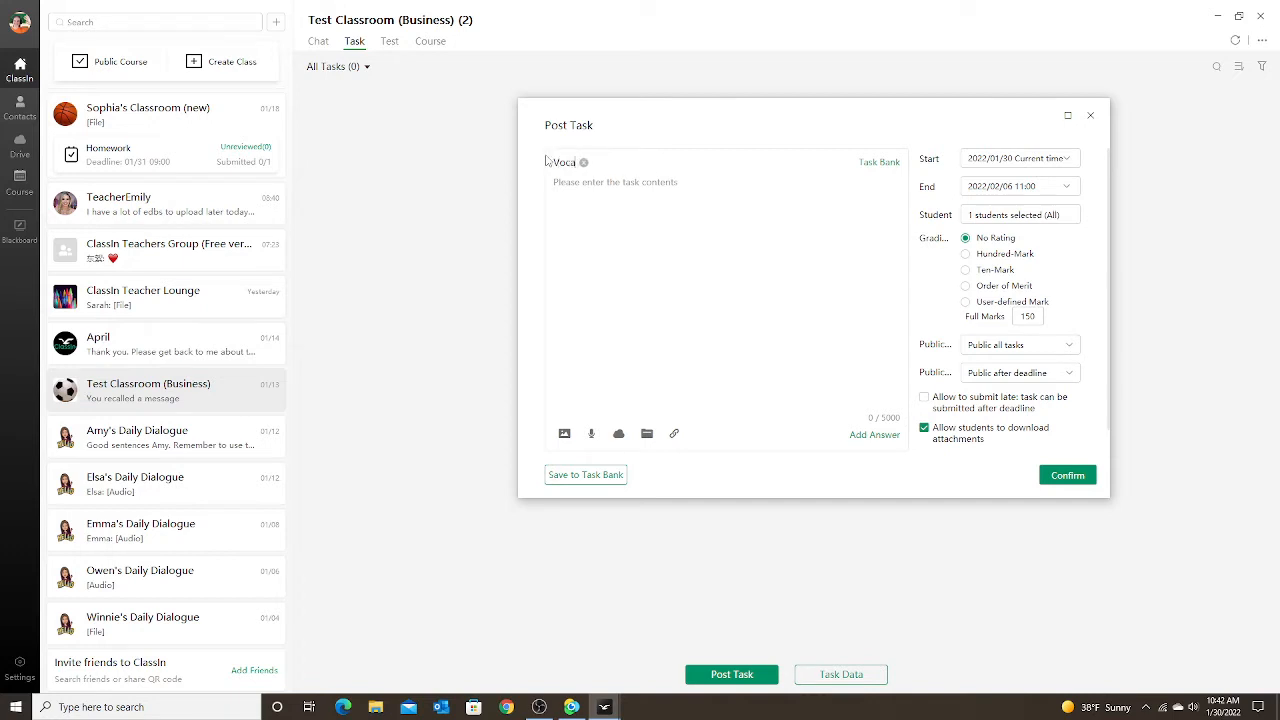
text(bulary)
click(630, 183)
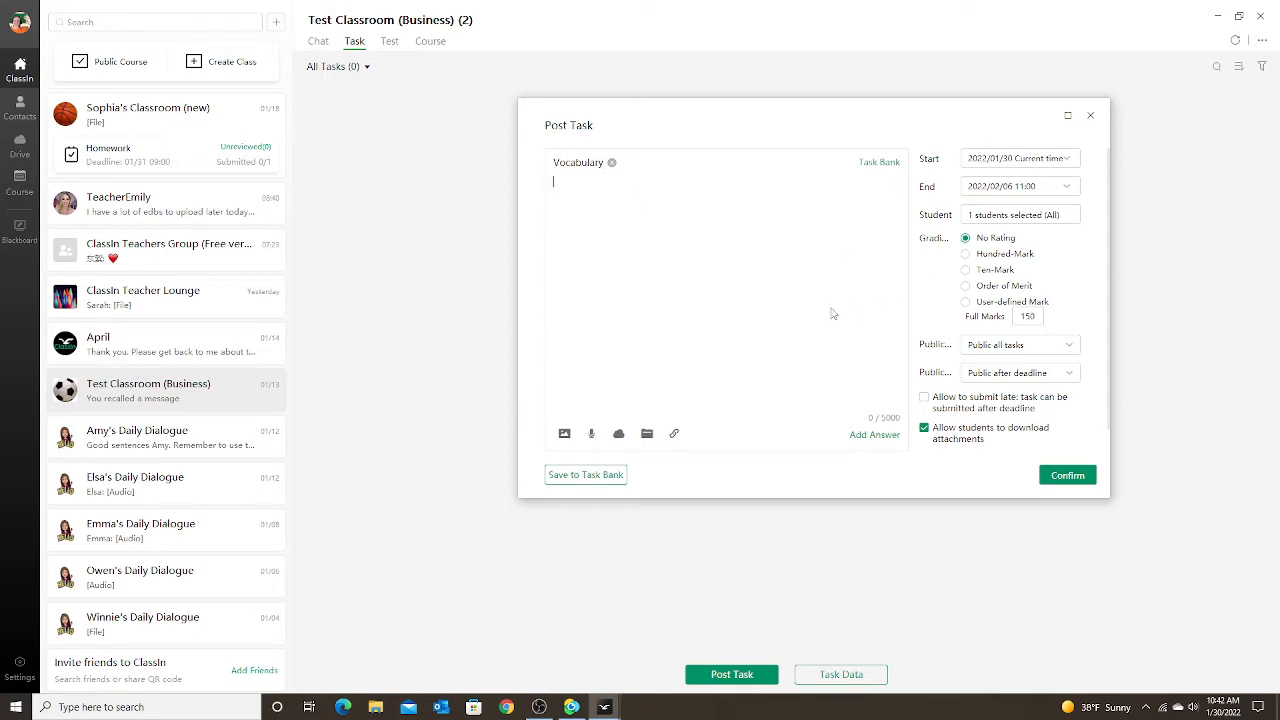
Examine the task's attachment options for images, voice recordings, drive resources and local files without attaching anything.
click(564, 434)
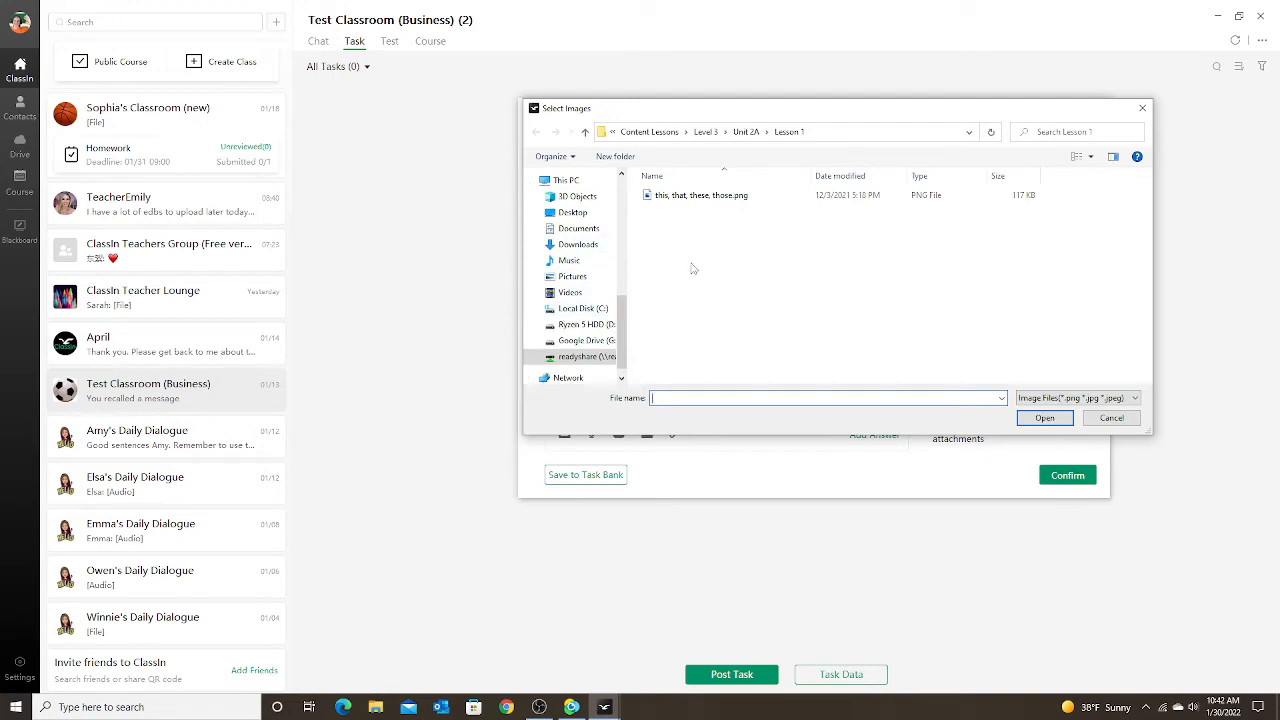
click(1141, 109)
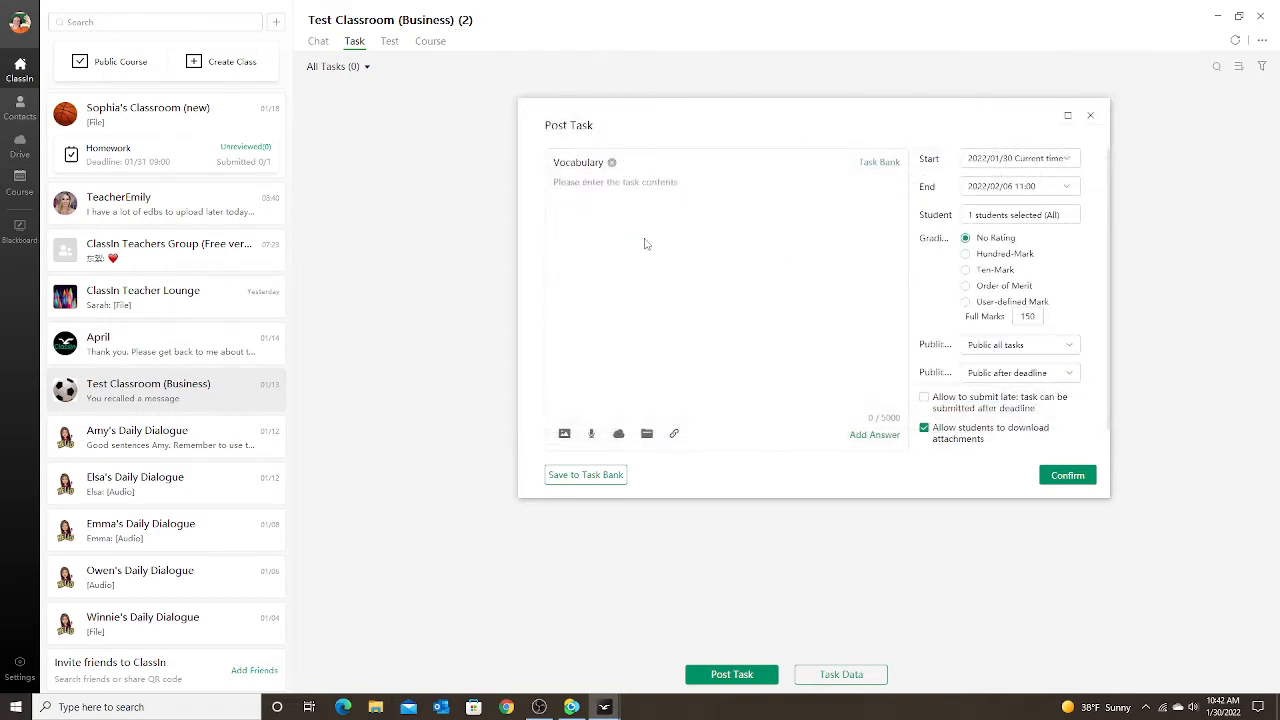
click(591, 434)
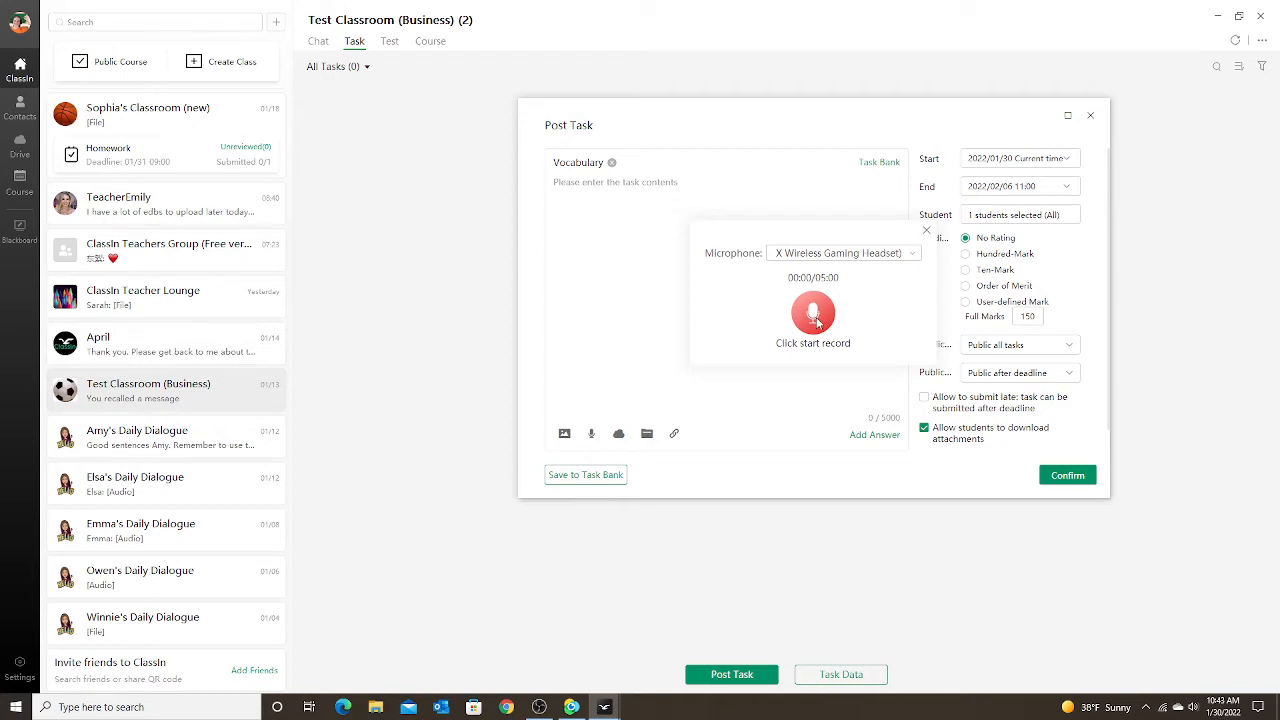
click(927, 232)
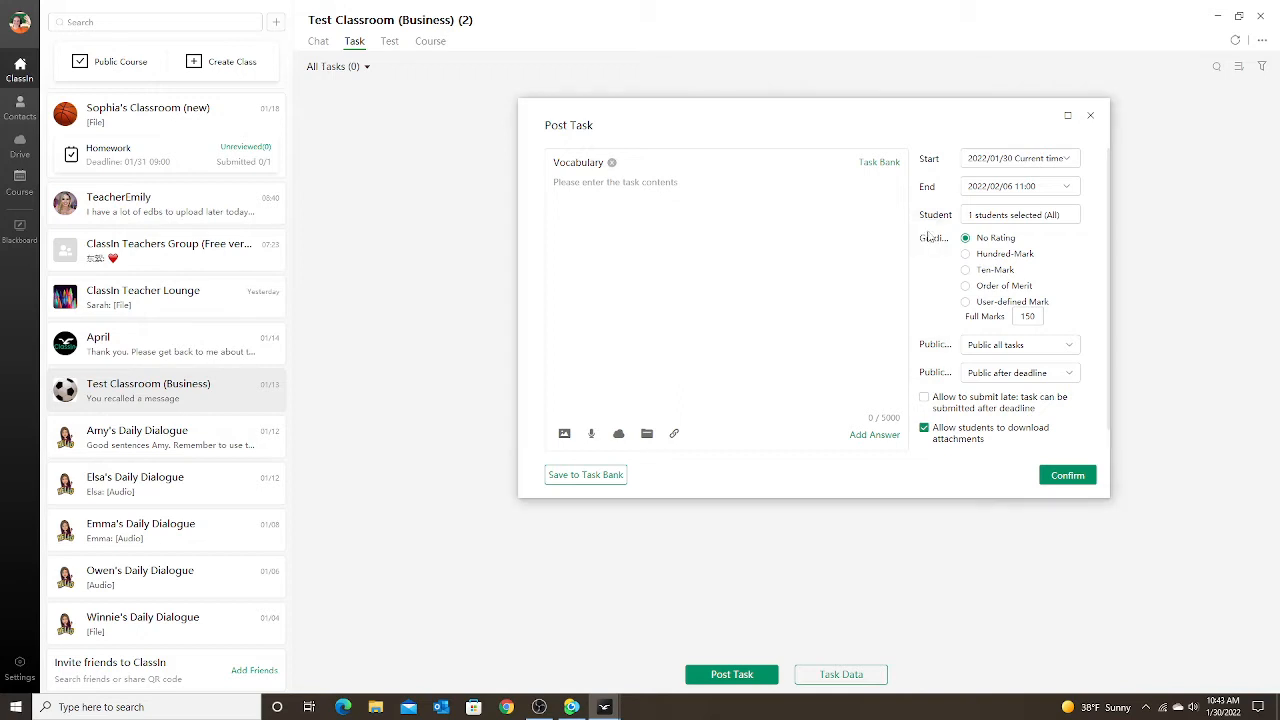
click(619, 434)
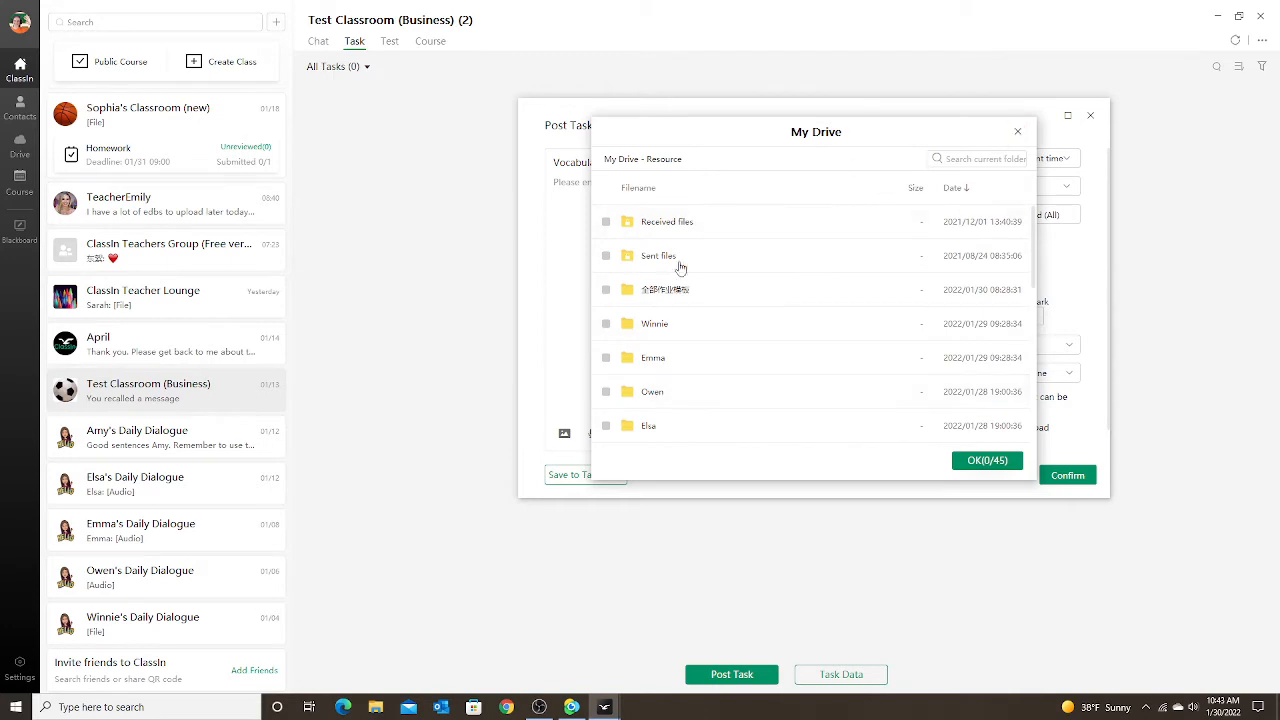
click(1018, 132)
click(646, 434)
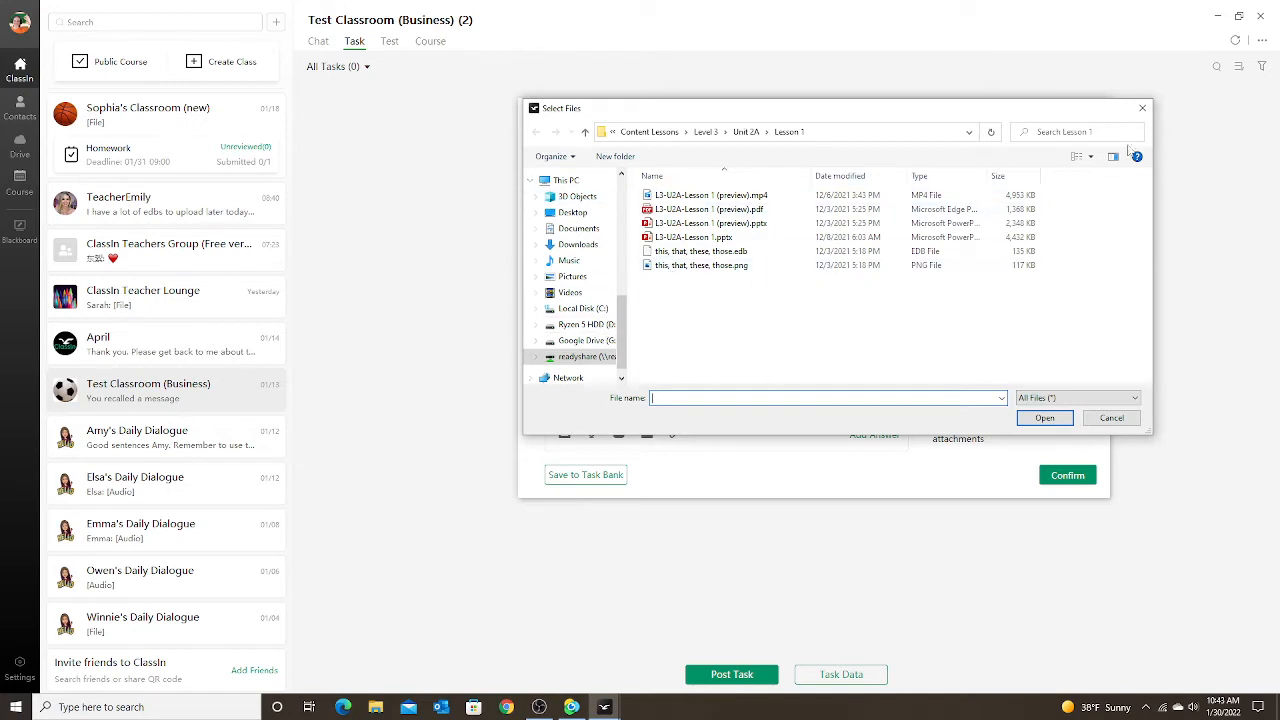
click(1142, 108)
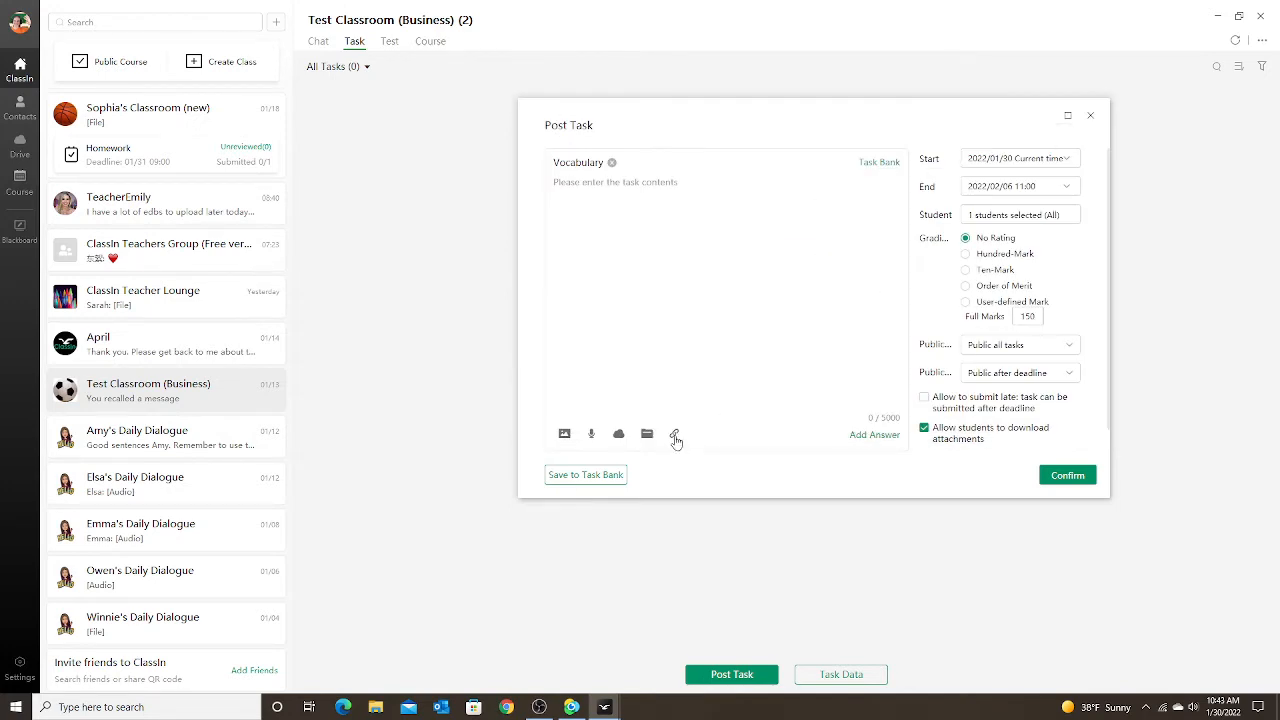
Examine the title and web address fields for adding a link to the task, without adding one.
click(674, 434)
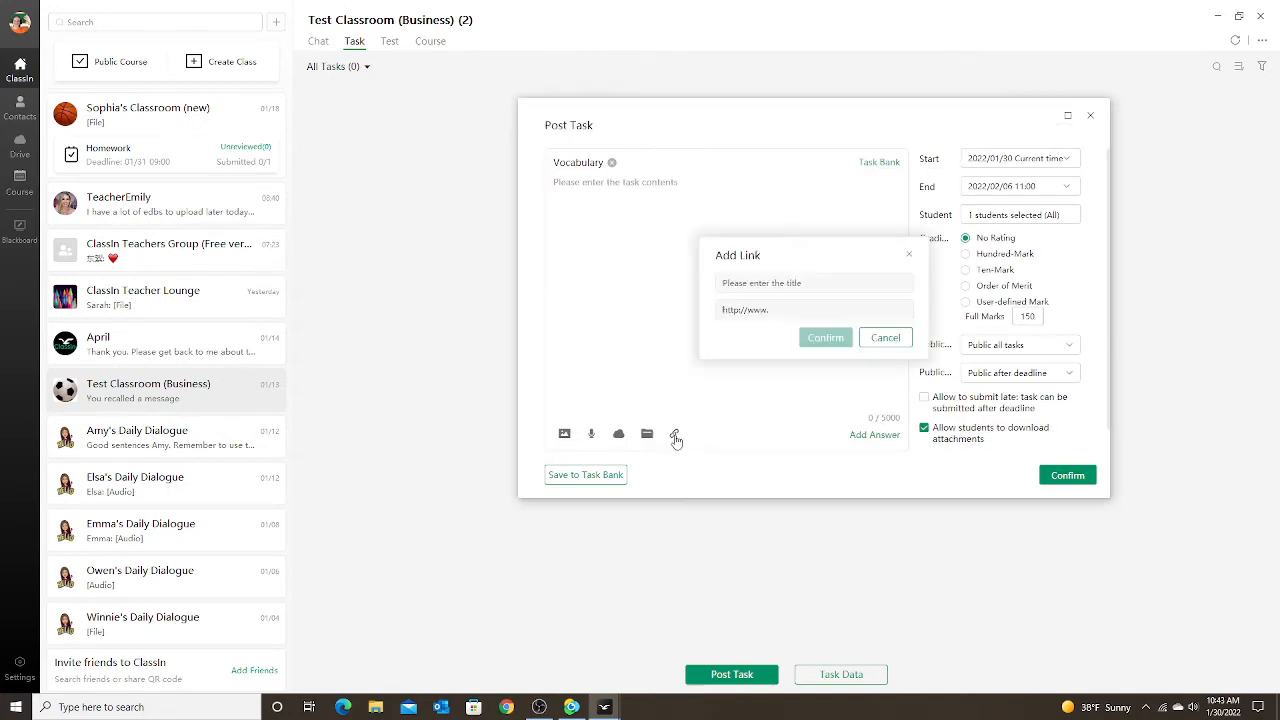
click(748, 311)
click(761, 288)
click(886, 338)
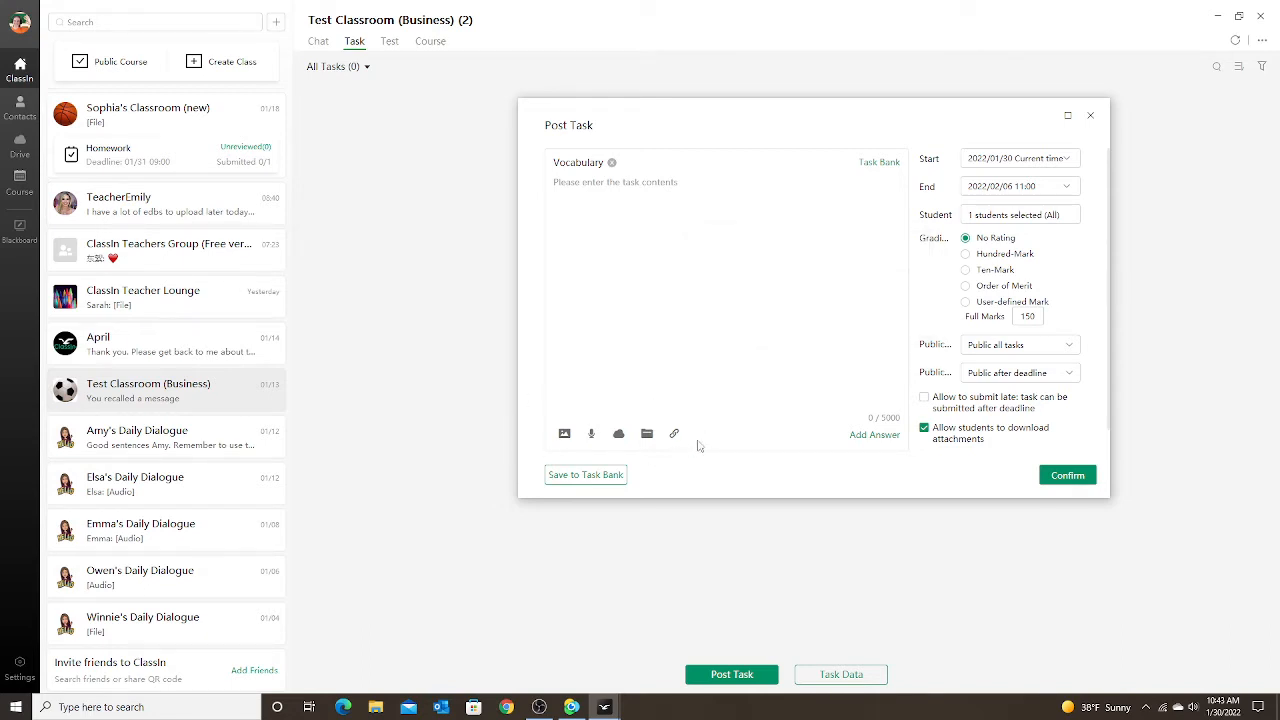
Write the task contents "Make a sentence for your words:" followed by the lines "ajhsdjhd", "kashdkjhsad", "akhsjkajhsd" and "kasdksajd".
click(627, 184)
text(Make a senten)
text(ce:)
text(for your words)
text(ajhsdjhd)
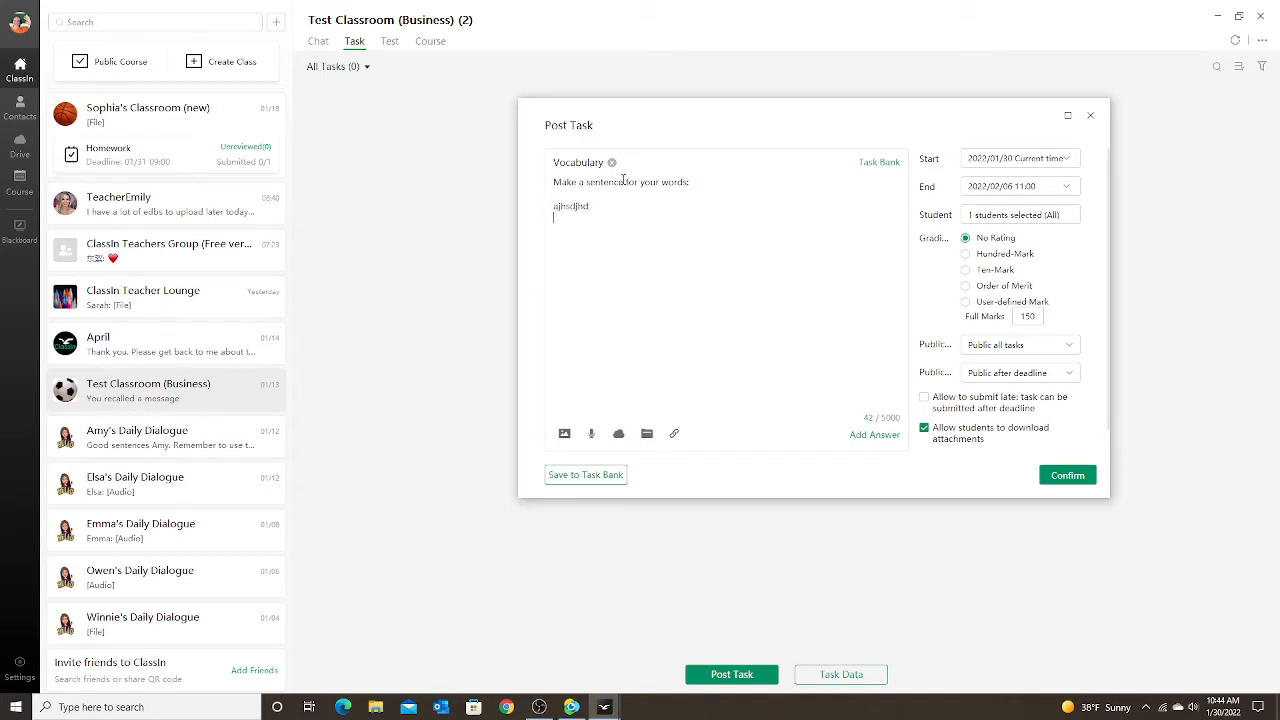
key(Return)
text(kashdkjhsad)
key(Return)
text(akhsjkajhsd )
text(kasdksajd)
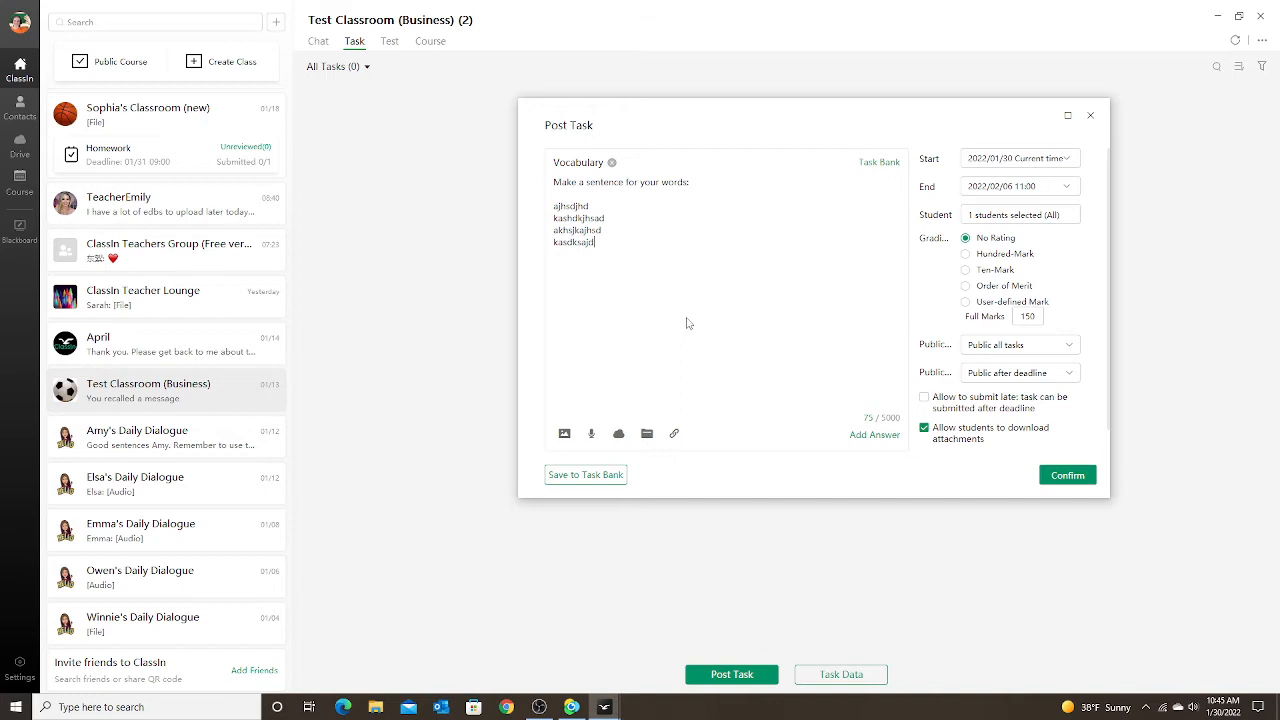
Examine the task's answer form and the choices for when answers become public, and leave without saving an answer.
click(883, 444)
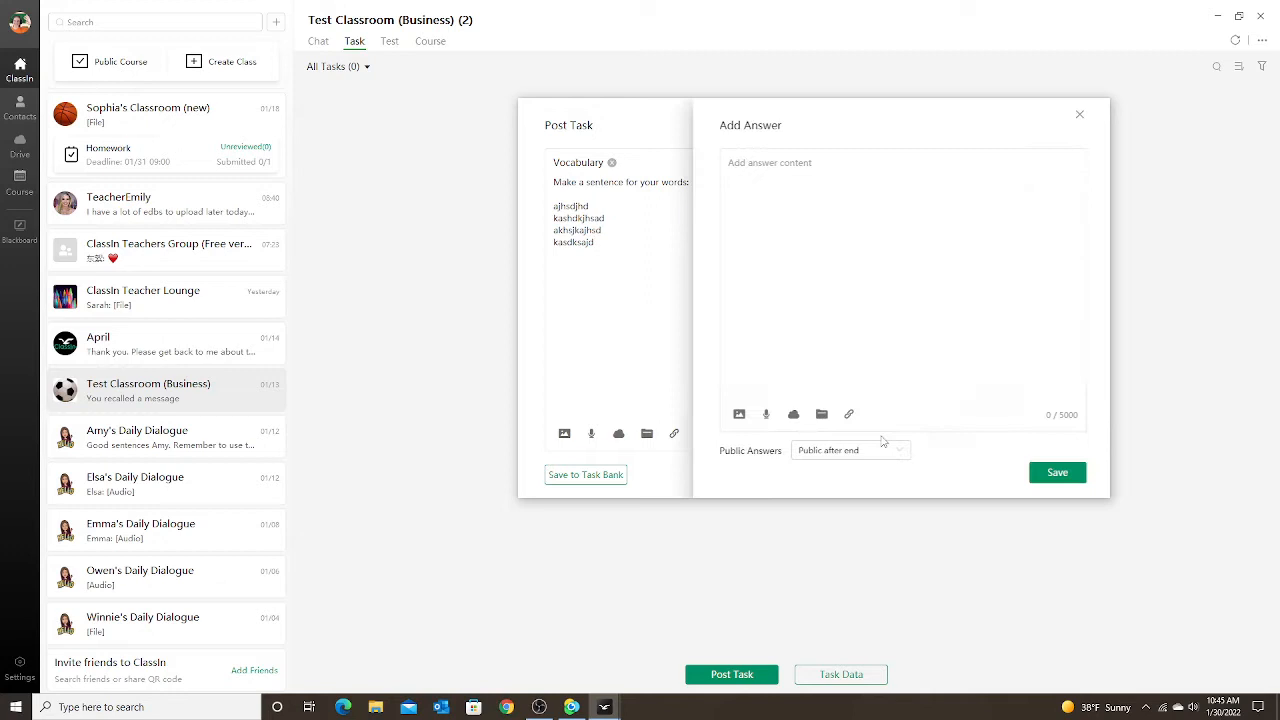
click(747, 165)
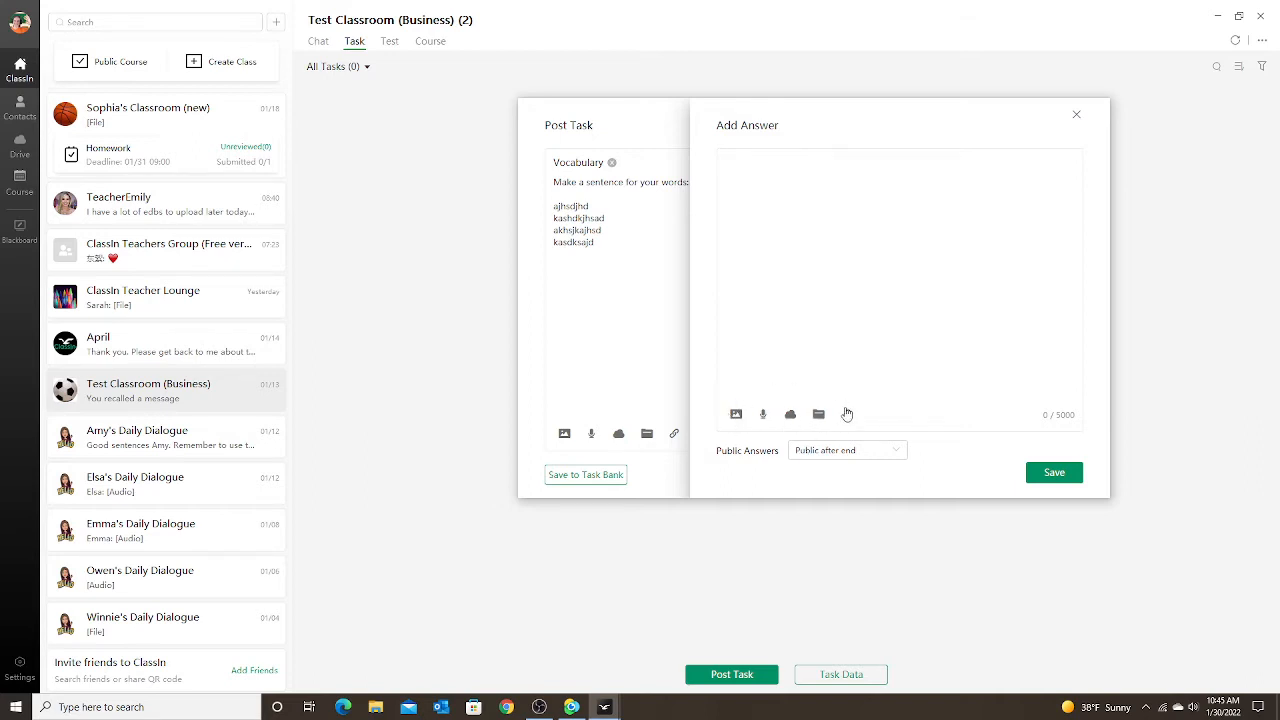
click(820, 454)
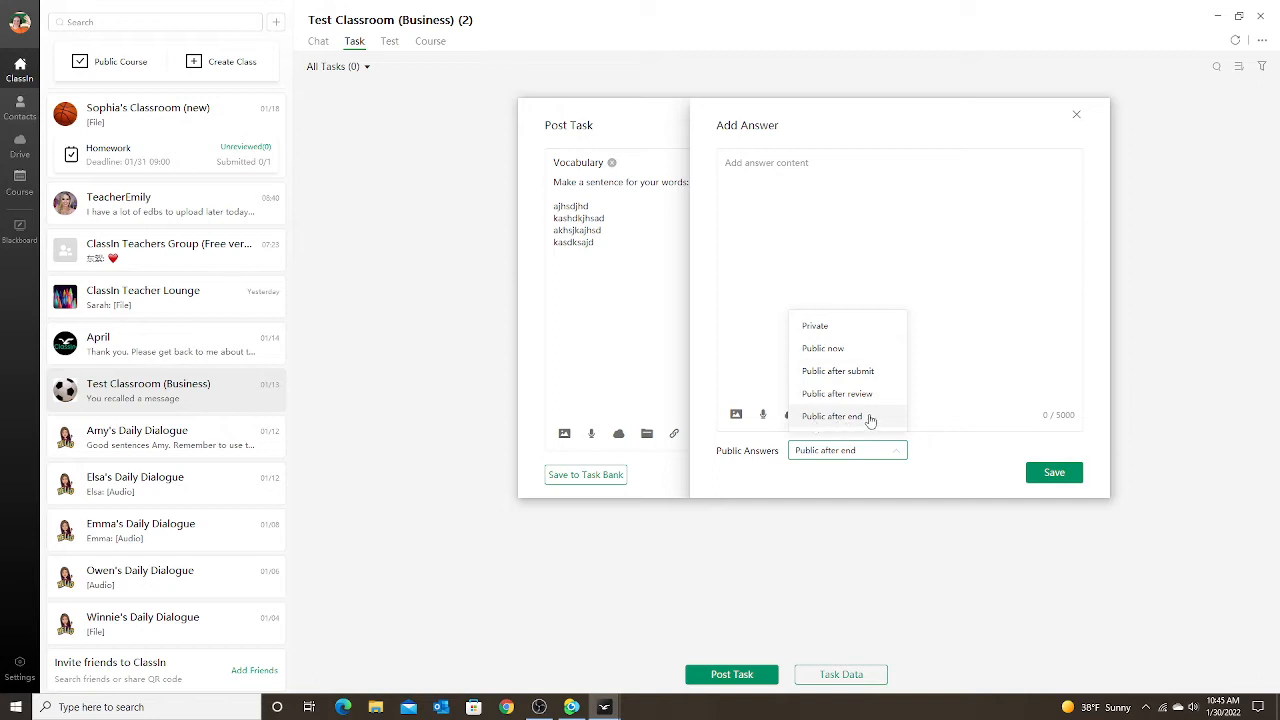
click(1077, 118)
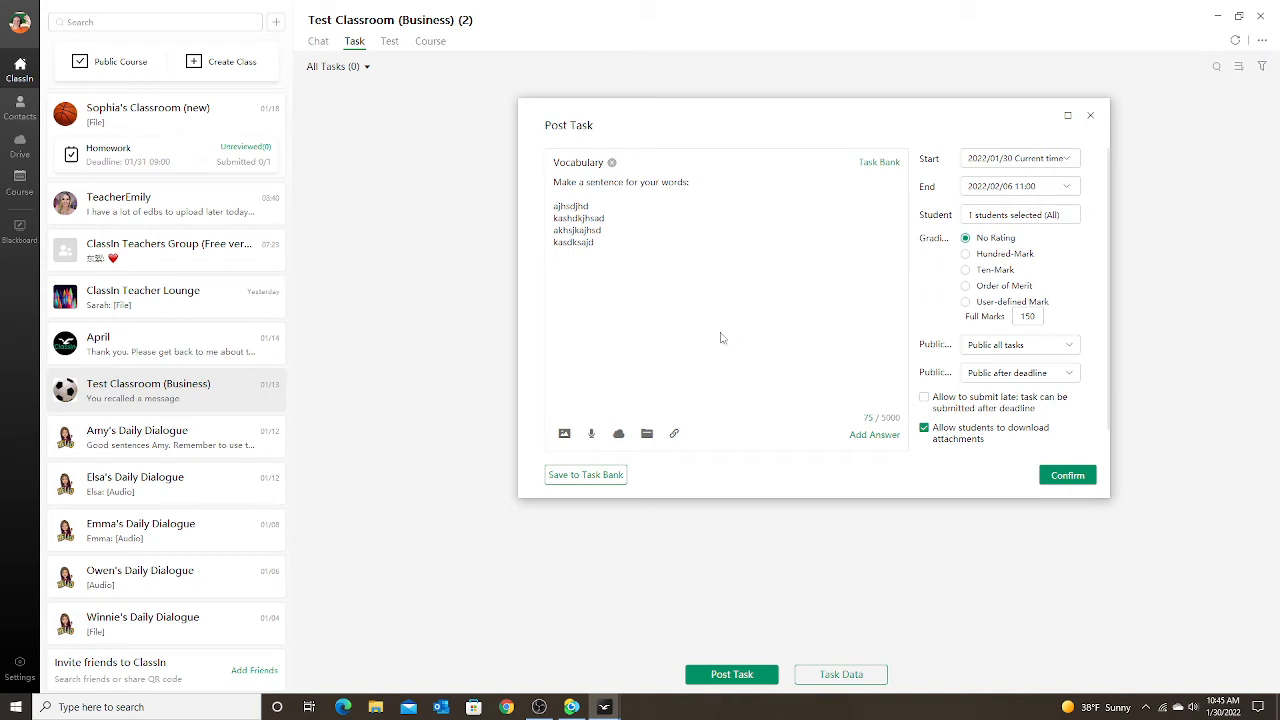
Examine the task's start date, end date and student selection options, leaving the settings as they are.
click(1013, 162)
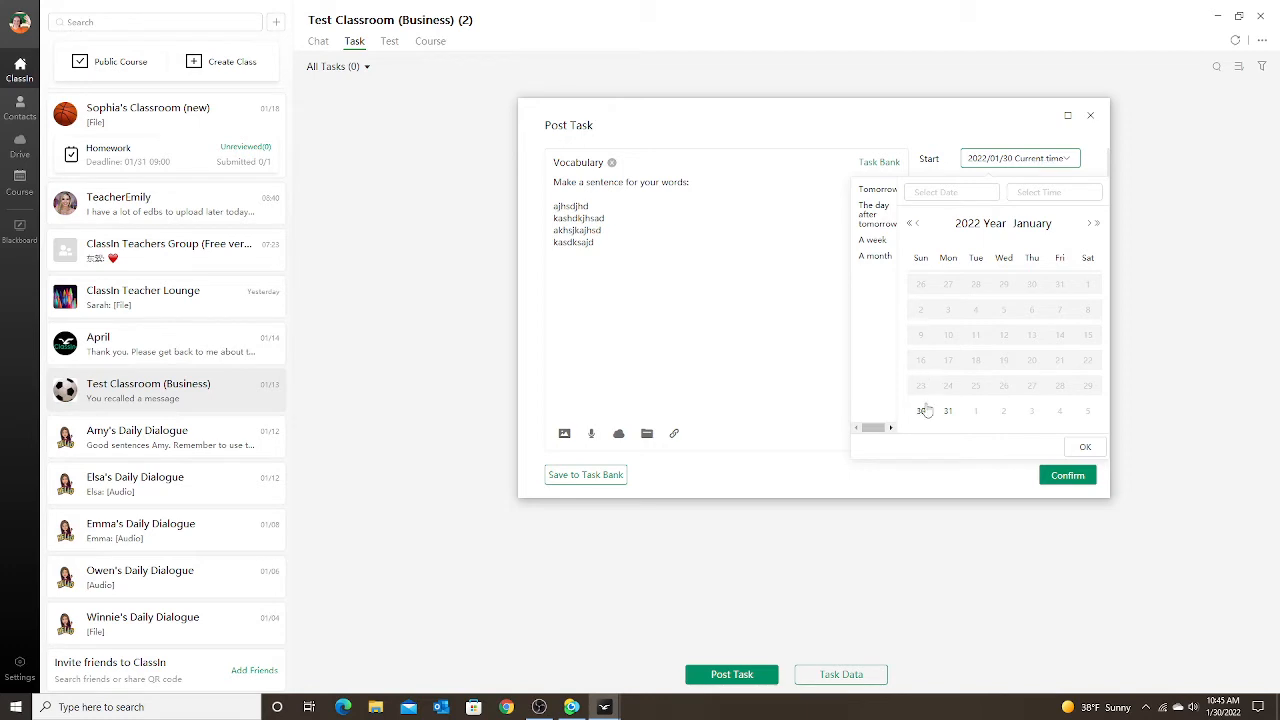
click(1071, 162)
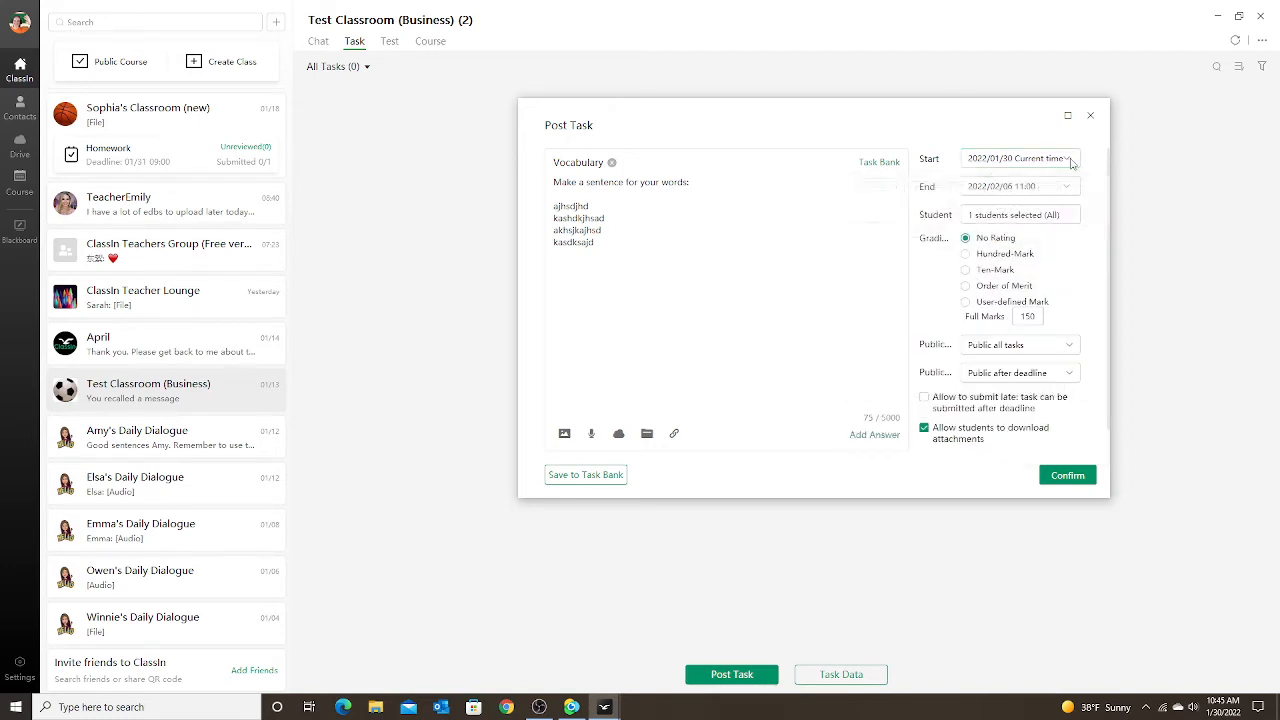
click(1008, 190)
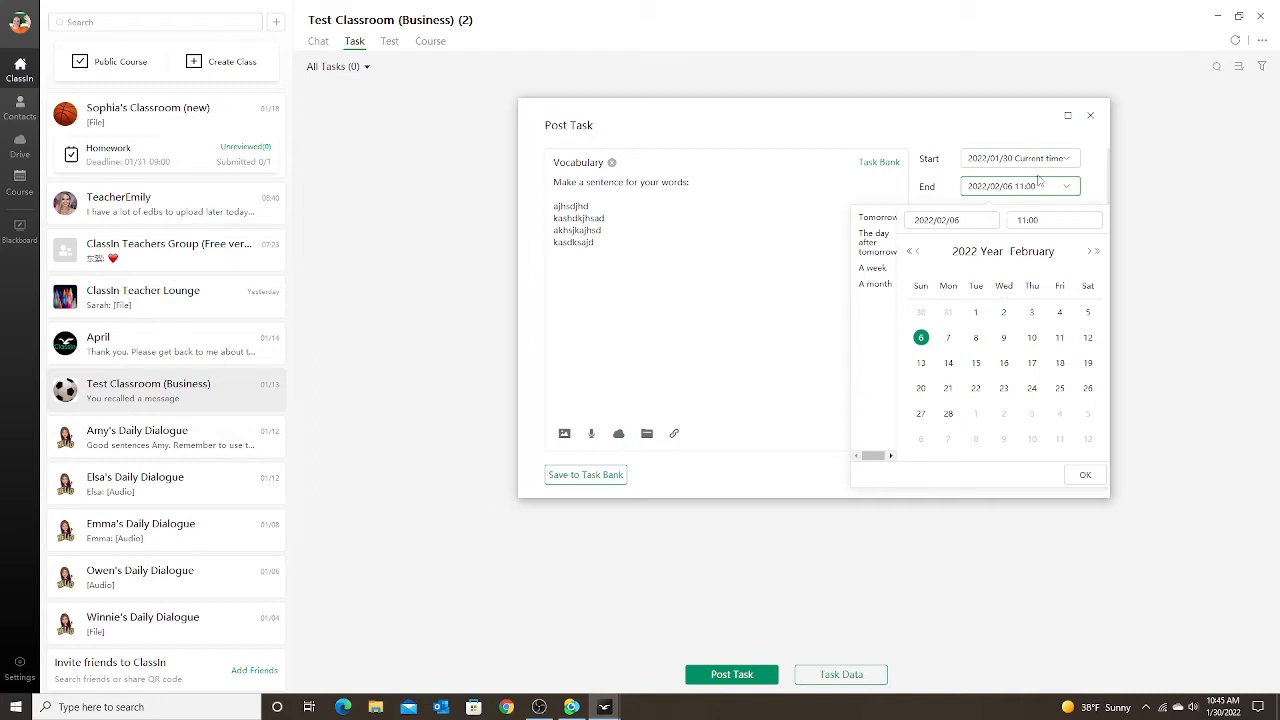
click(1066, 188)
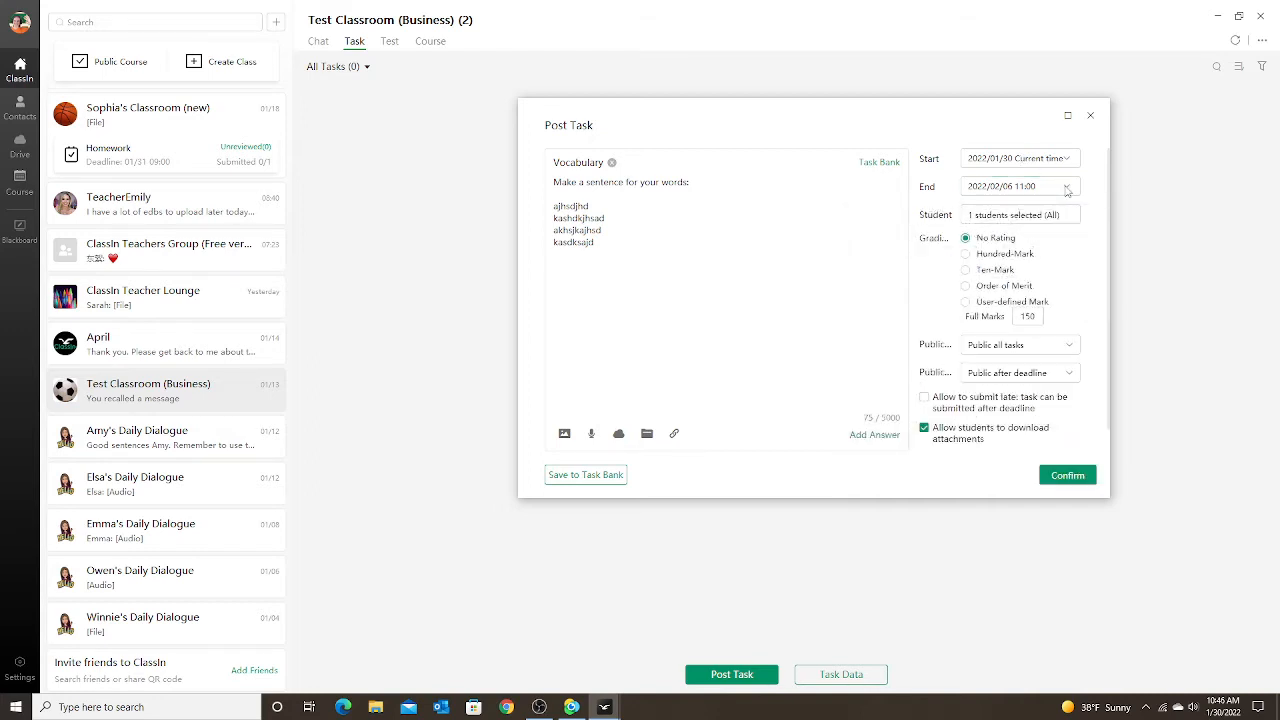
click(1010, 220)
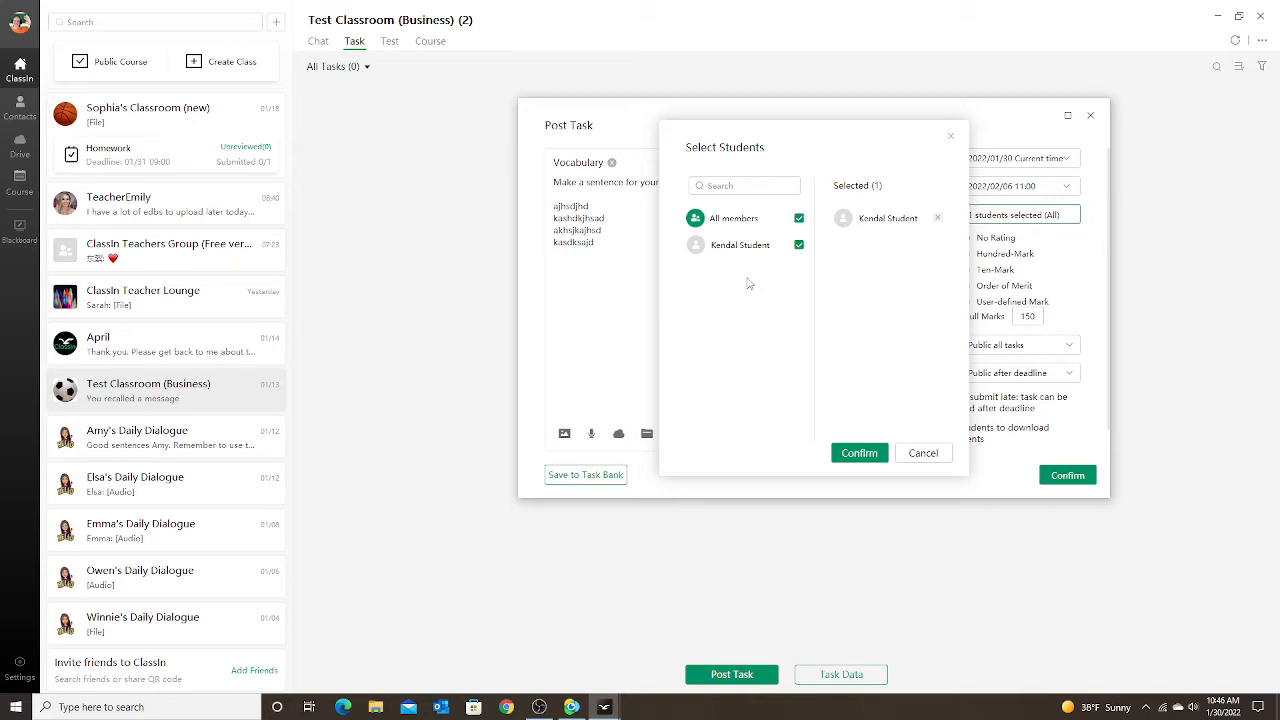
click(950, 136)
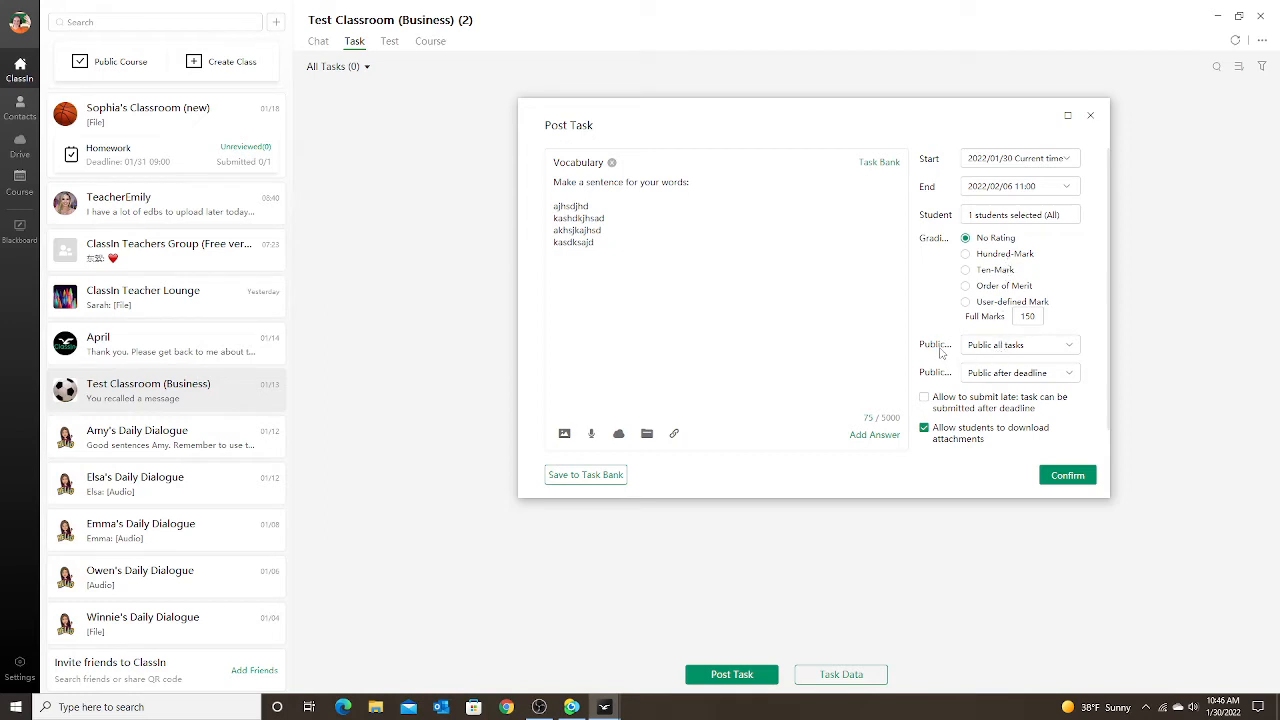
Examine the options for sharing submitted tasks and for when they become public, without changing either setting.
click(990, 348)
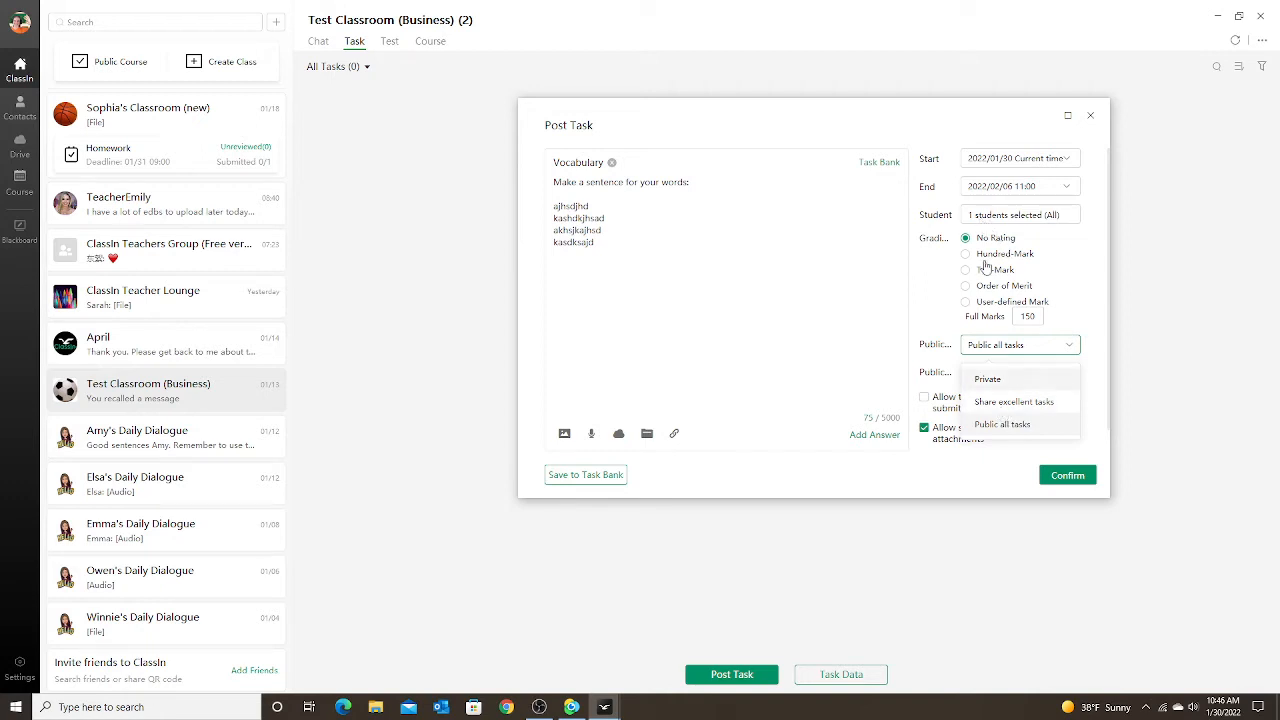
click(986, 350)
click(987, 376)
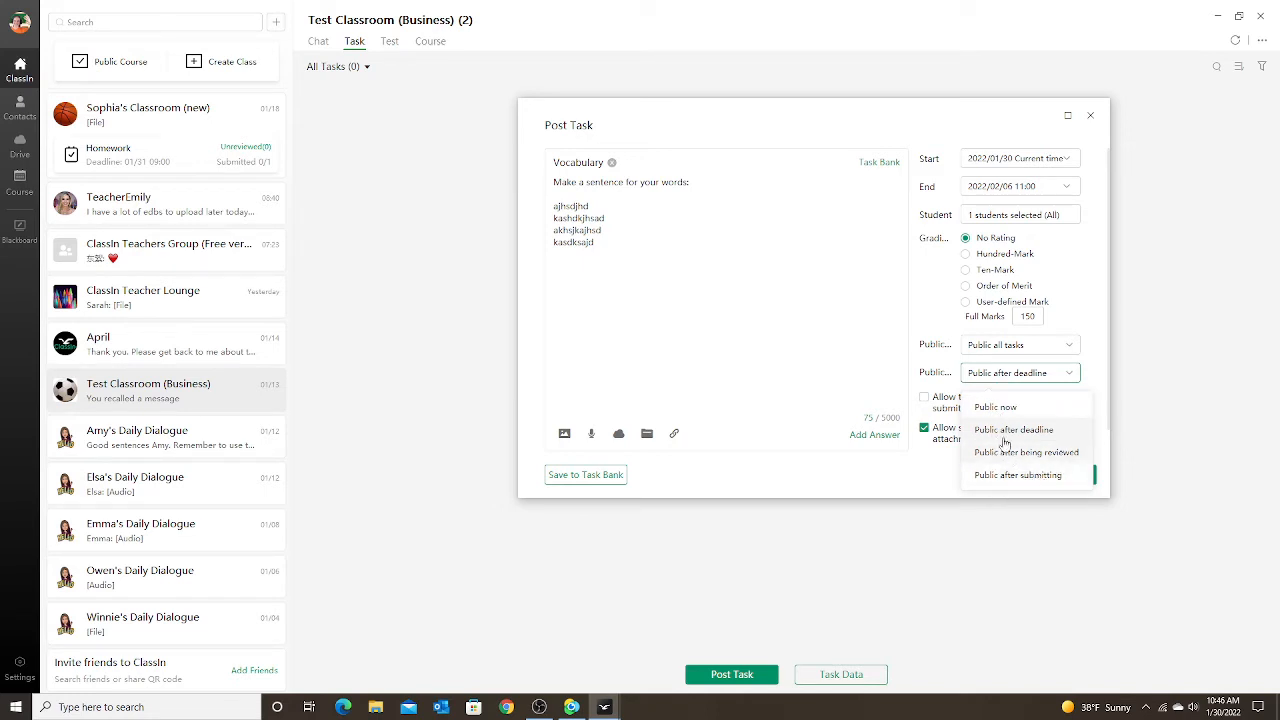
click(997, 380)
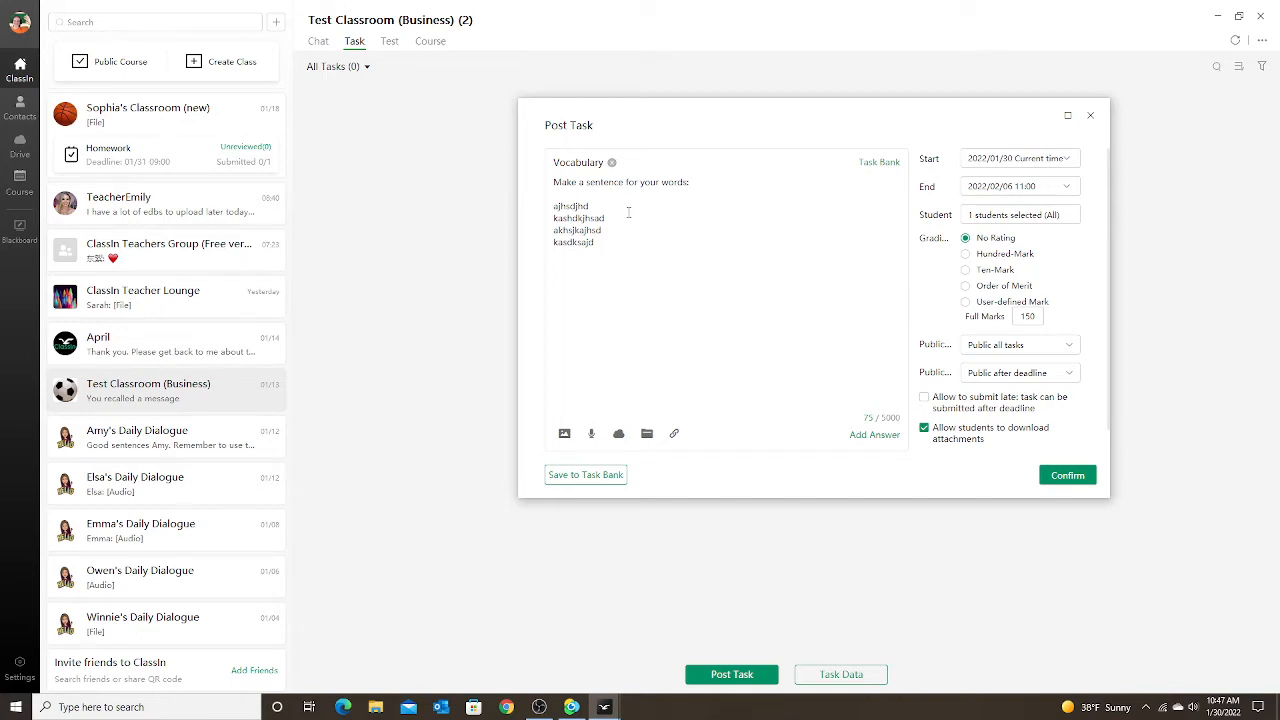
Review the drive folders offered for saving the Vocabulary task to the task bank, and cancel without saving.
click(603, 480)
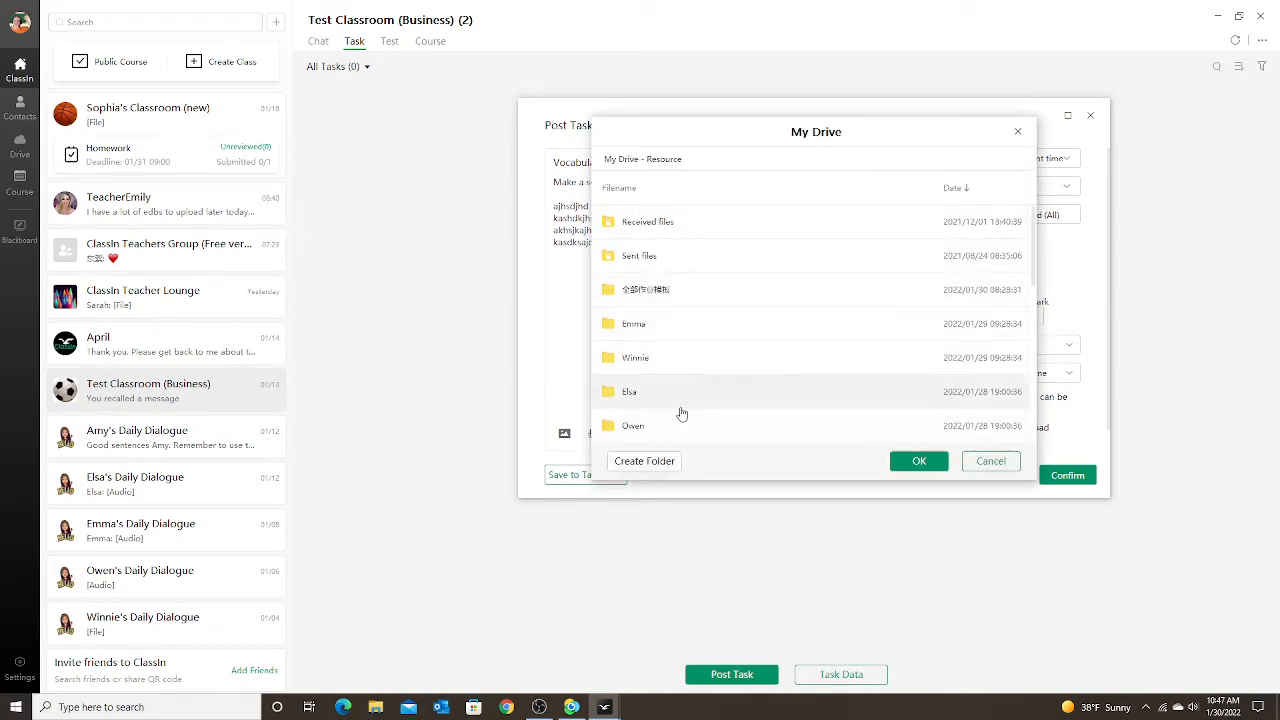
scroll(685, 401, down, 2)
scroll(685, 401, down, 1)
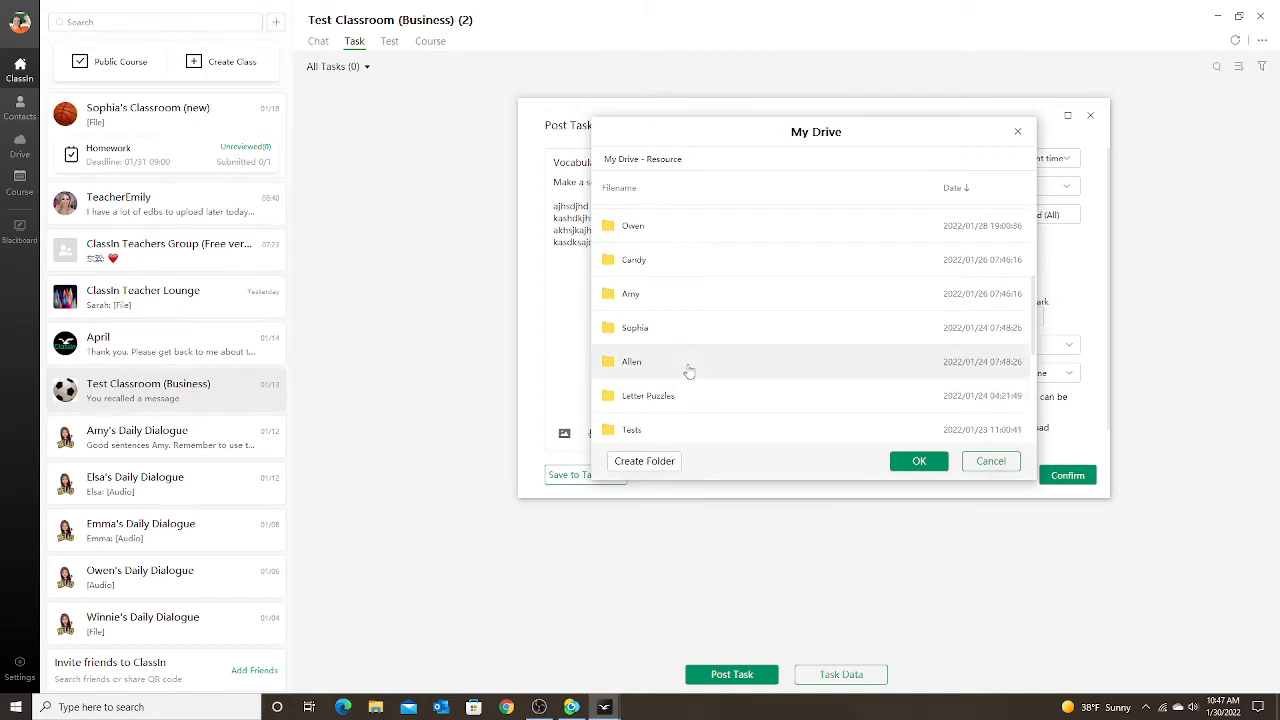
scroll(695, 368, down, 1)
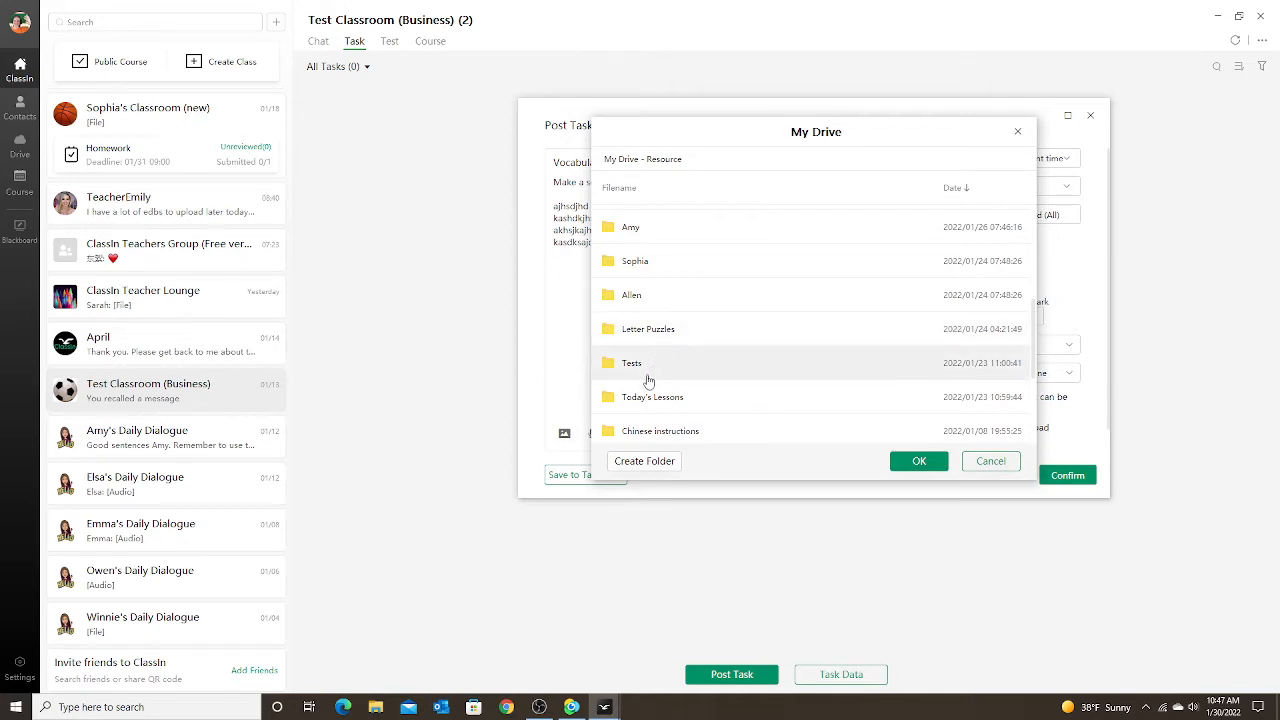
click(992, 462)
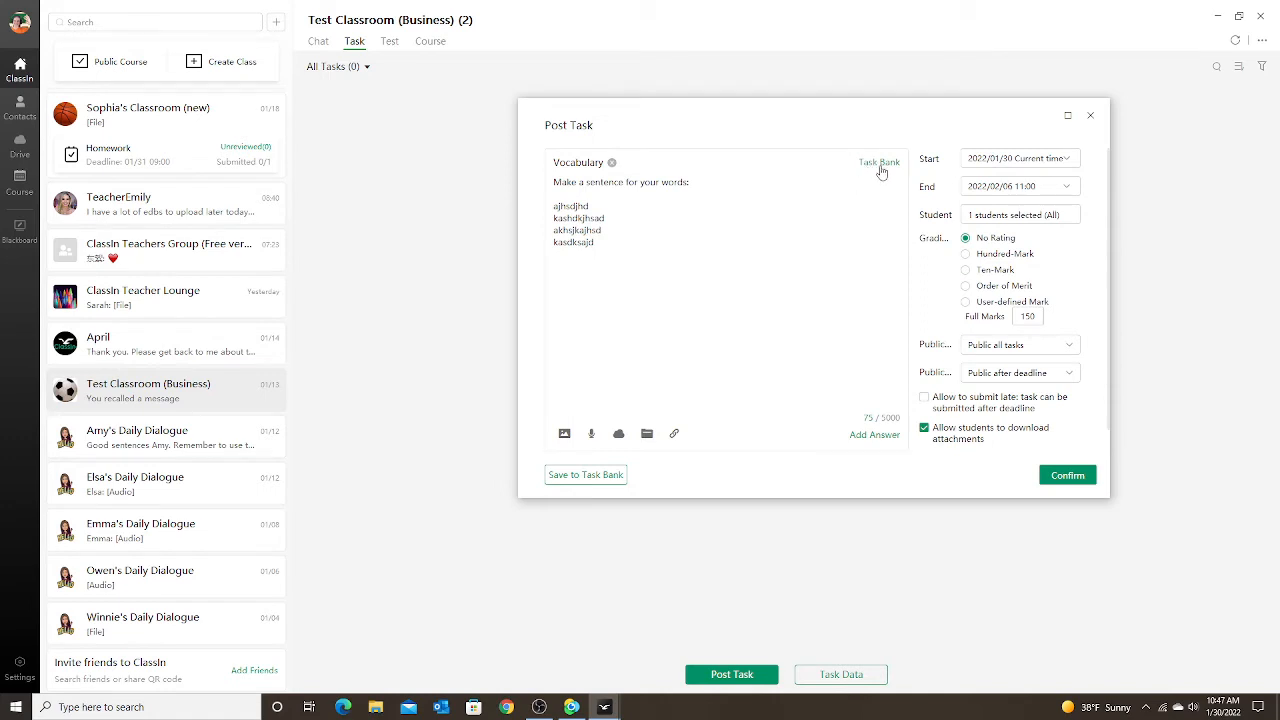
Check the folders offered by the task bank without choosing a task, and post the Vocabulary task to the class.
click(882, 165)
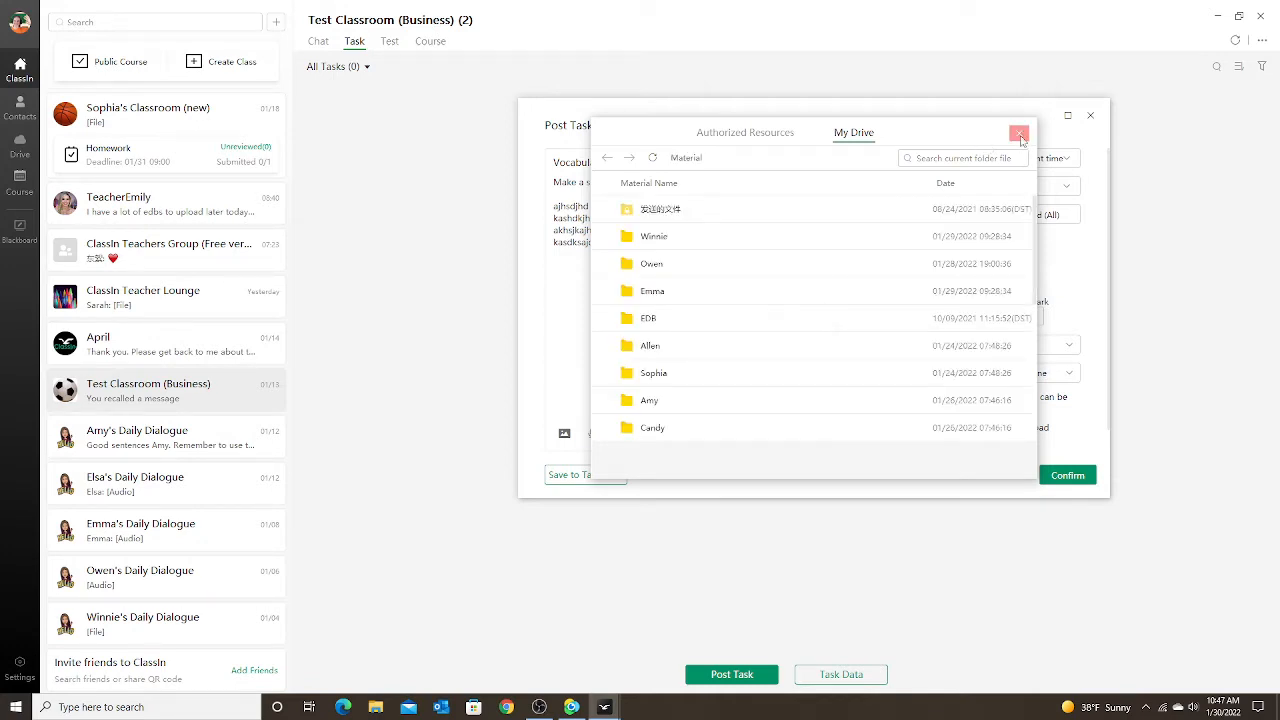
click(1019, 134)
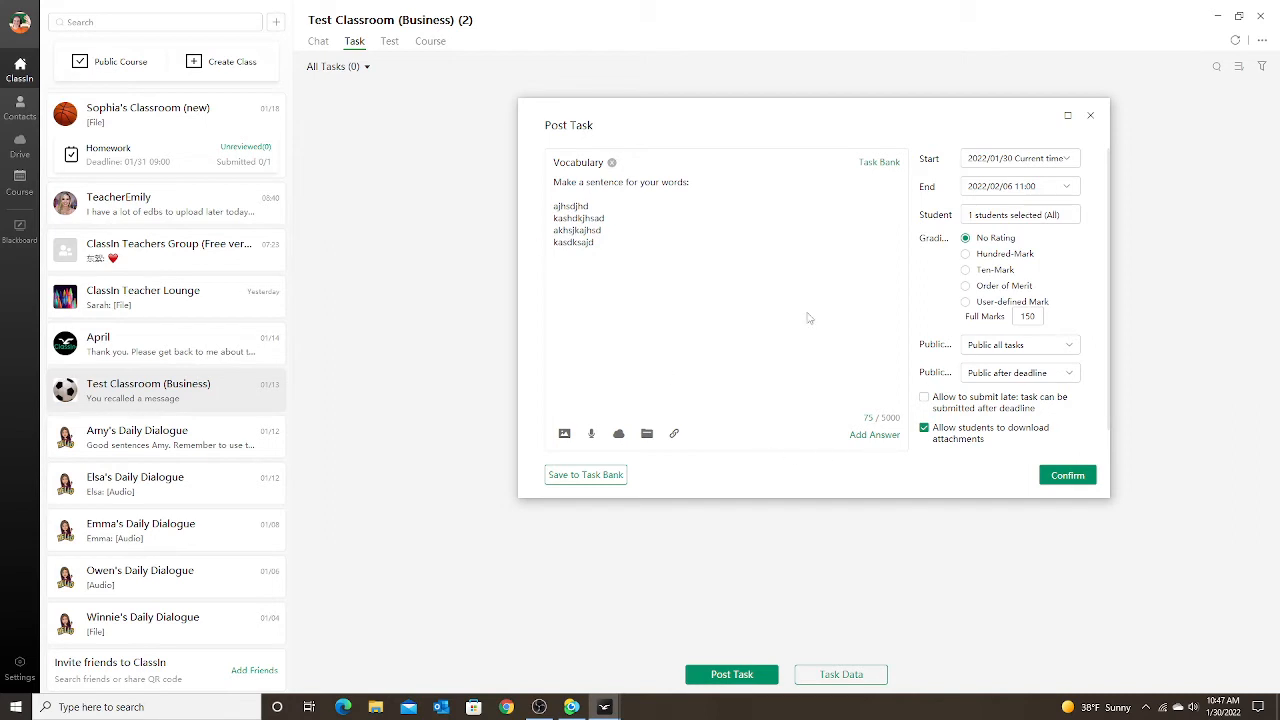
click(1062, 478)
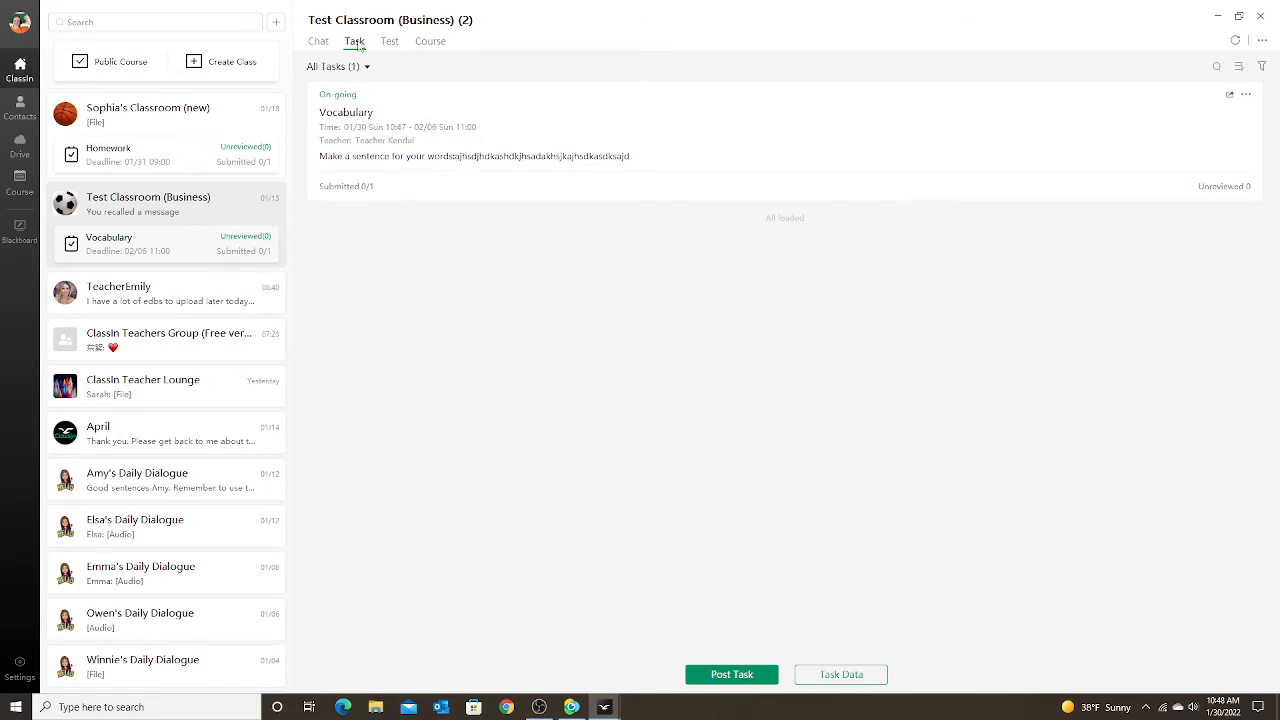
click(160, 205)
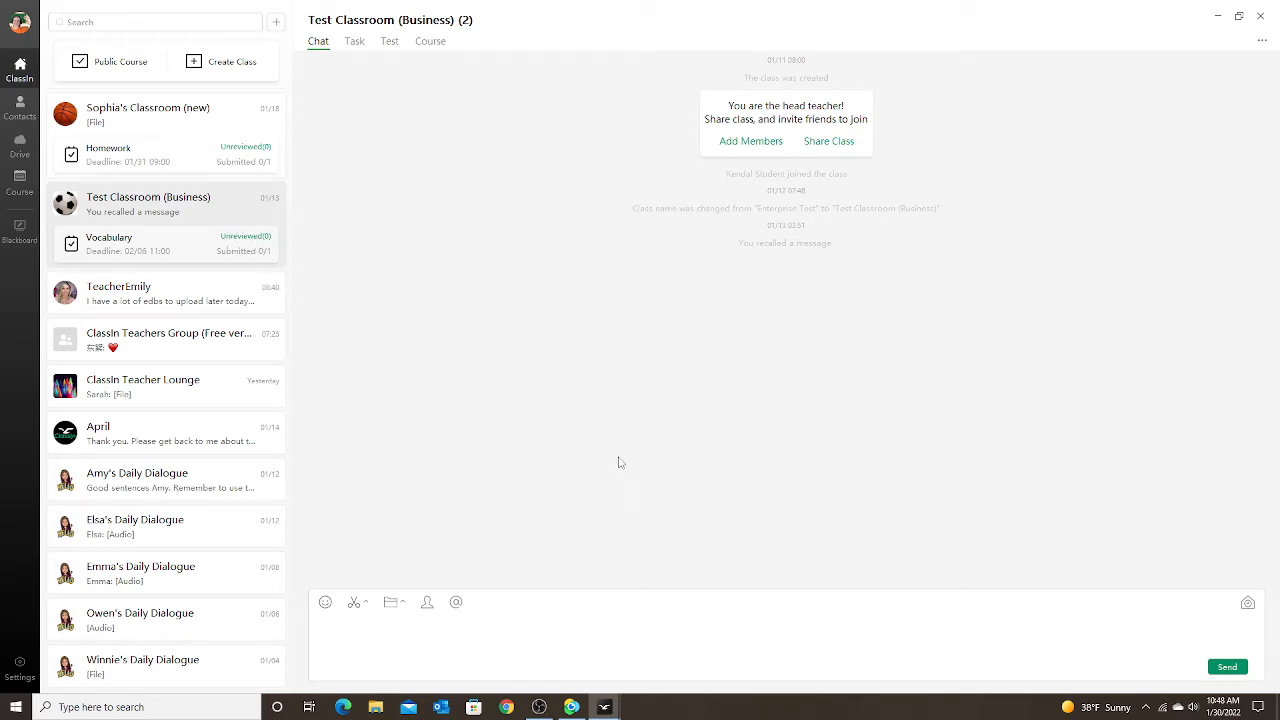
Switch to the classroom window mirroring the student's tablet and answer the Vocabulary task with "Complete".
mouse_move(611, 713)
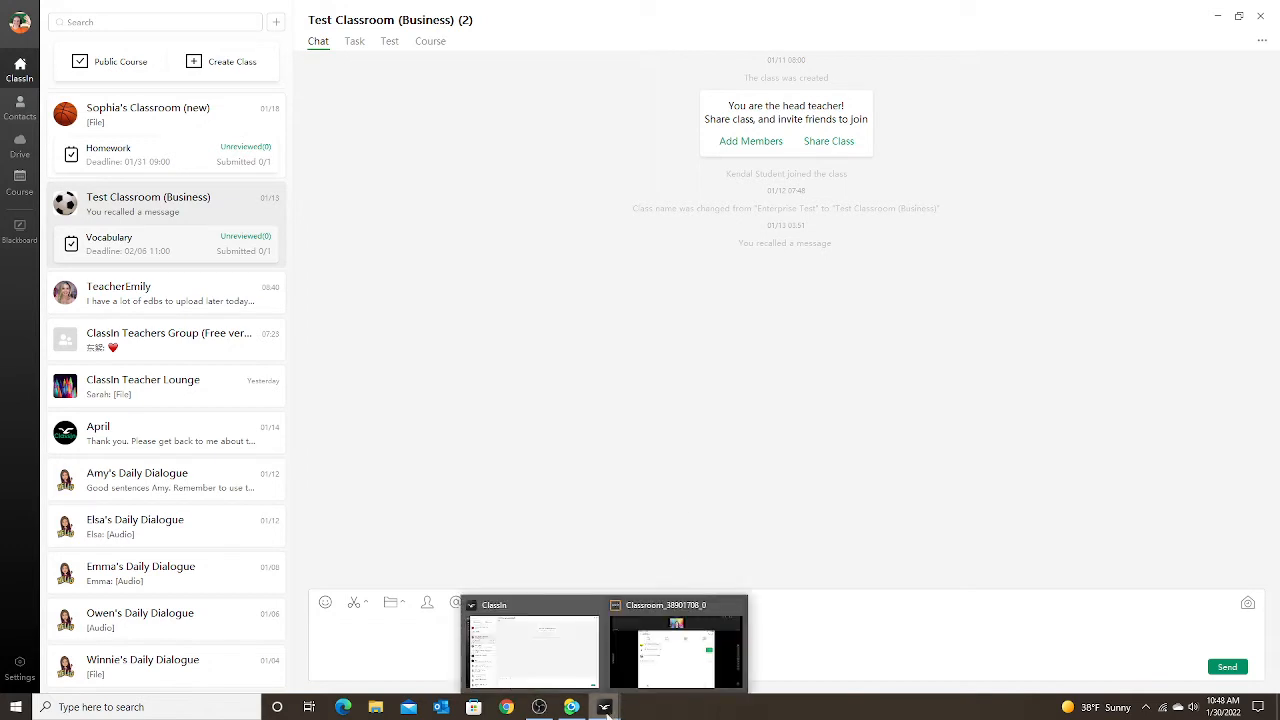
click(655, 668)
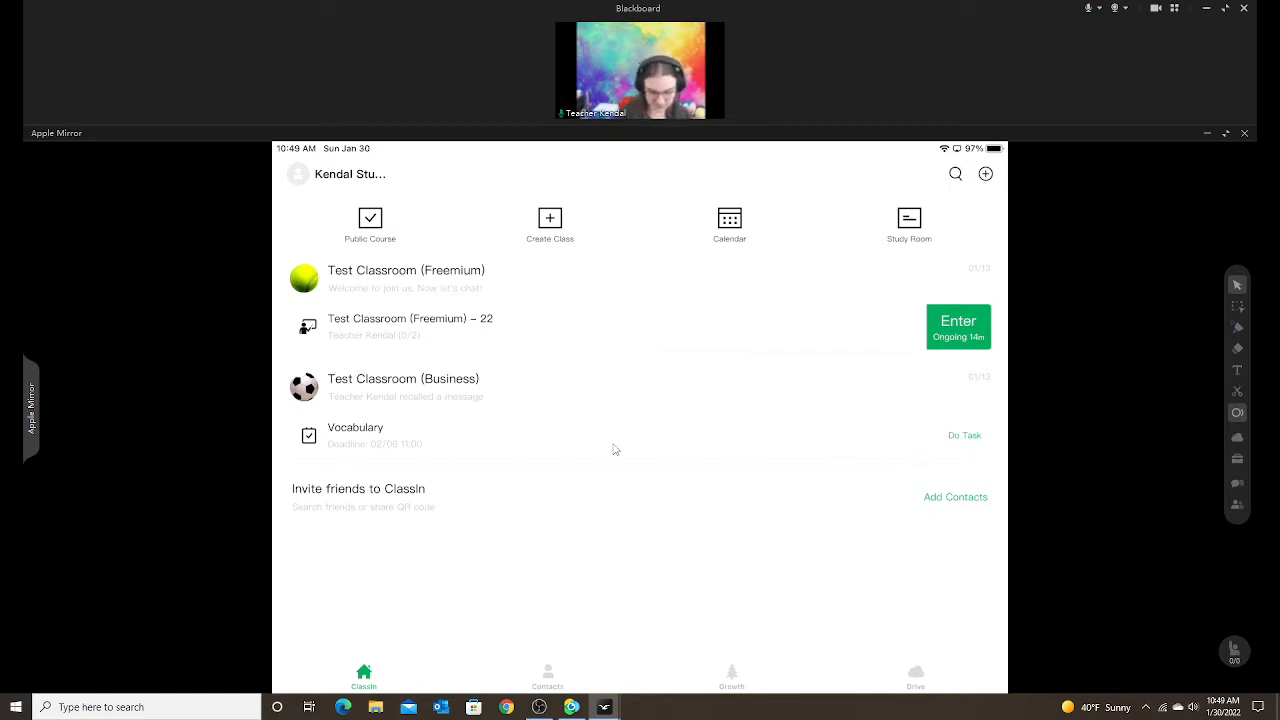
click(615, 449)
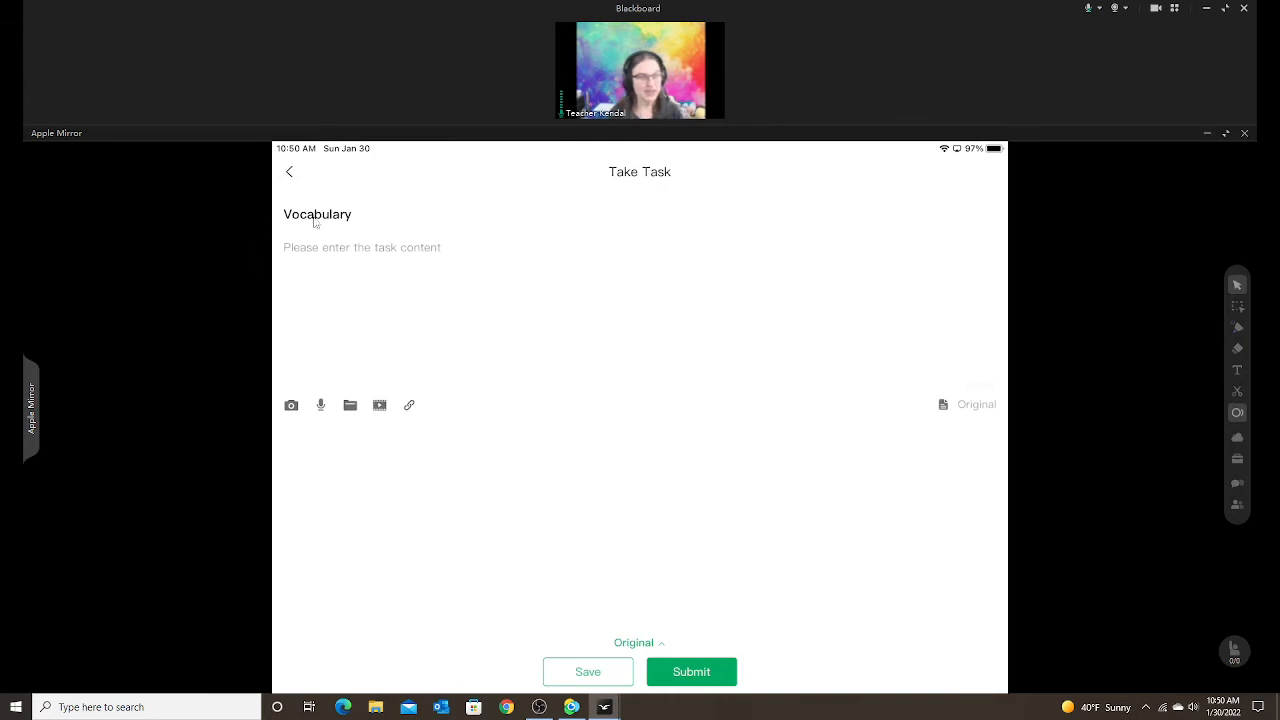
click(380, 253)
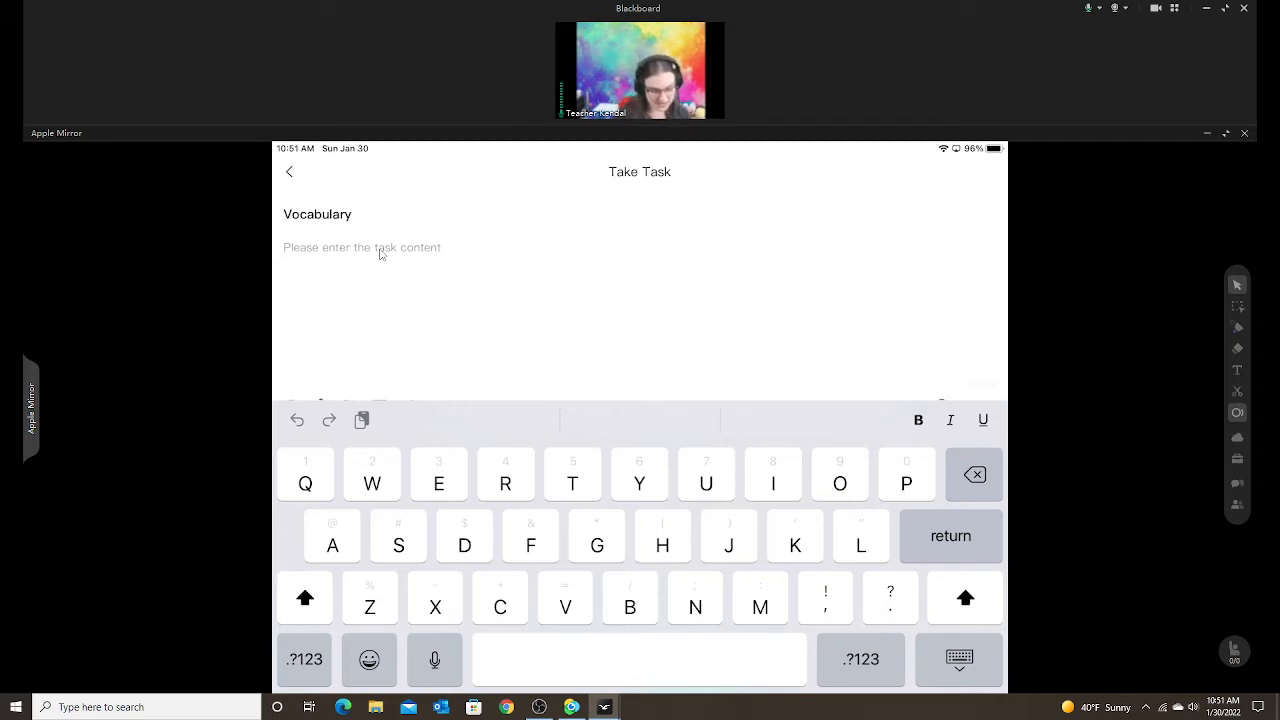
text(Com)
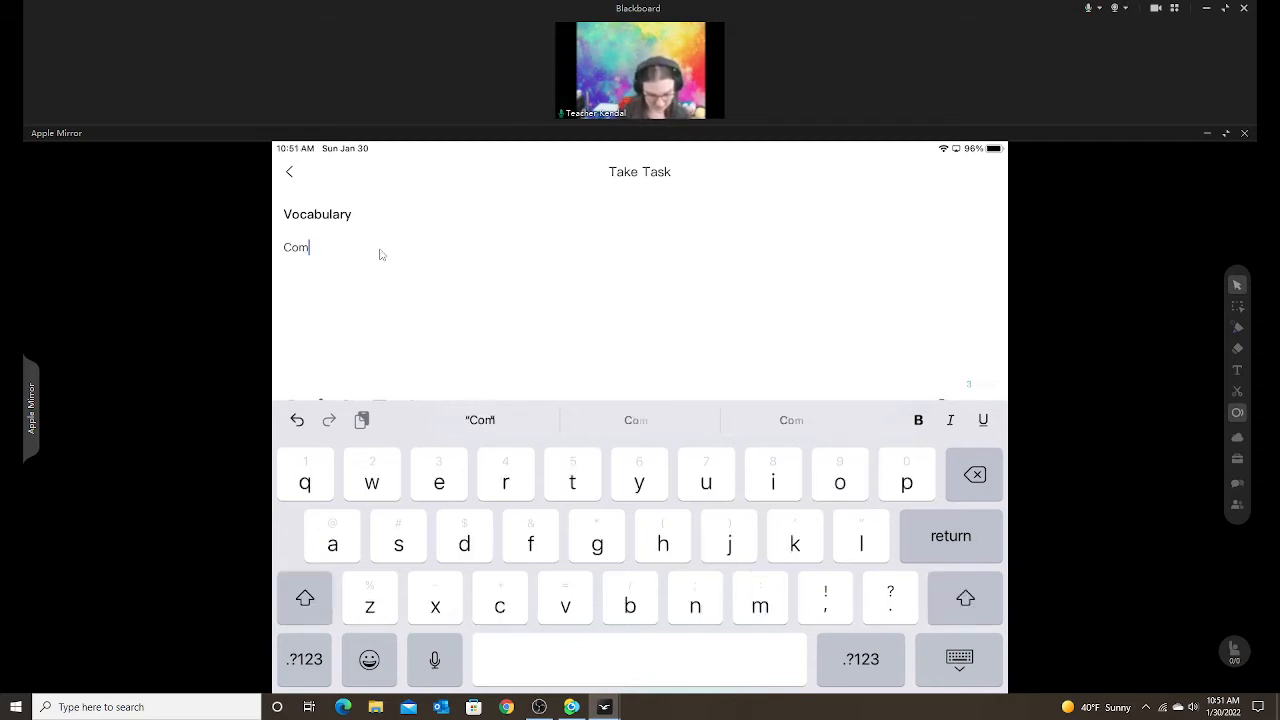
text(plete)
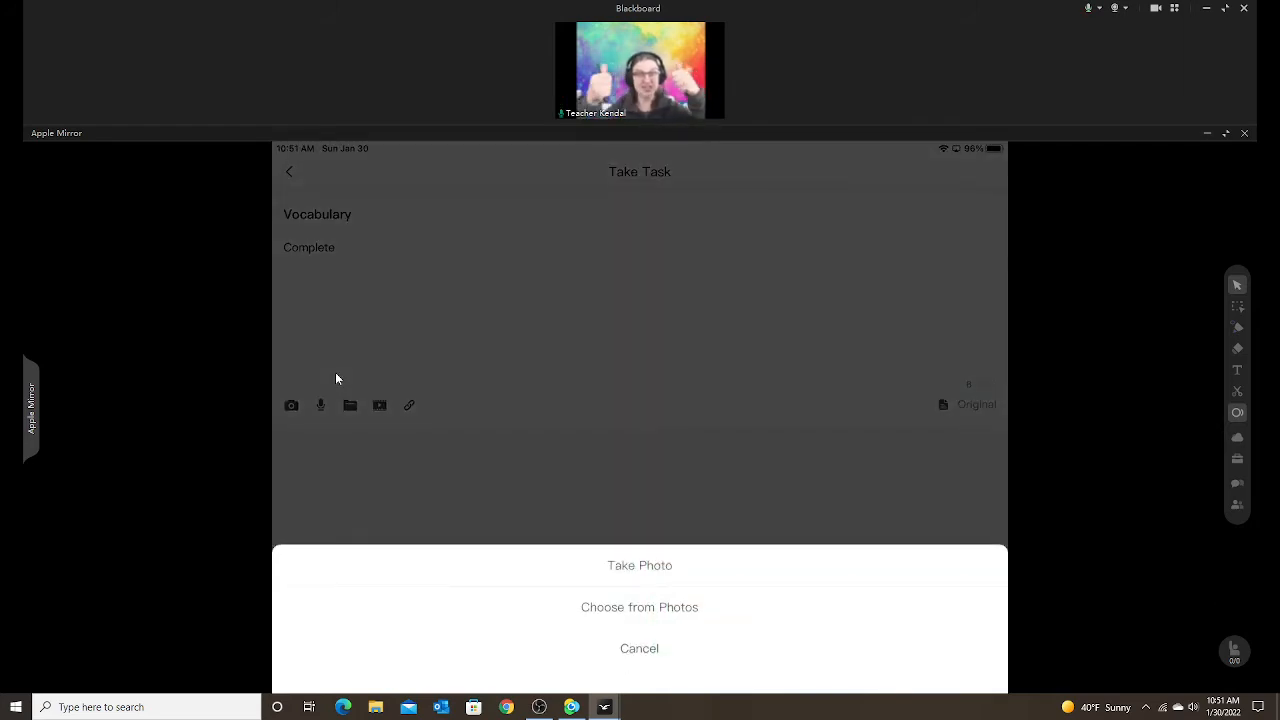
Examine the photo, audio recording, file and link attachment options for the student's answer without attaching anything.
click(663, 610)
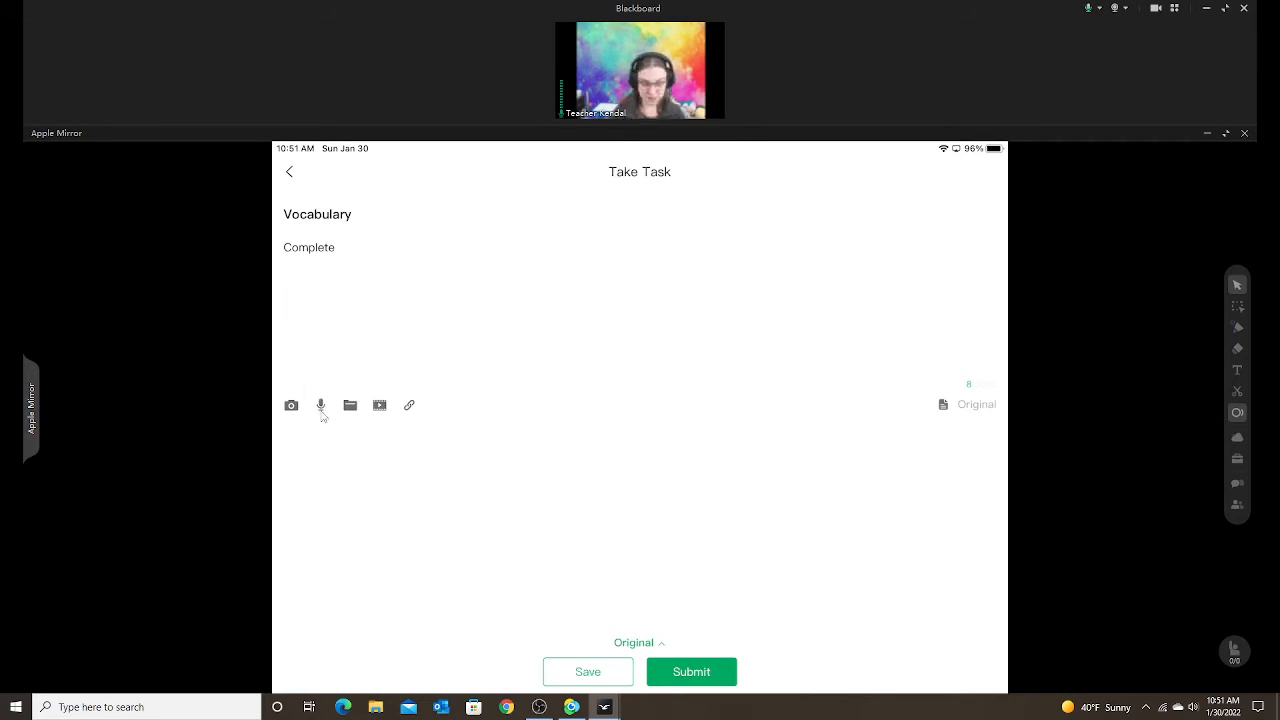
click(321, 408)
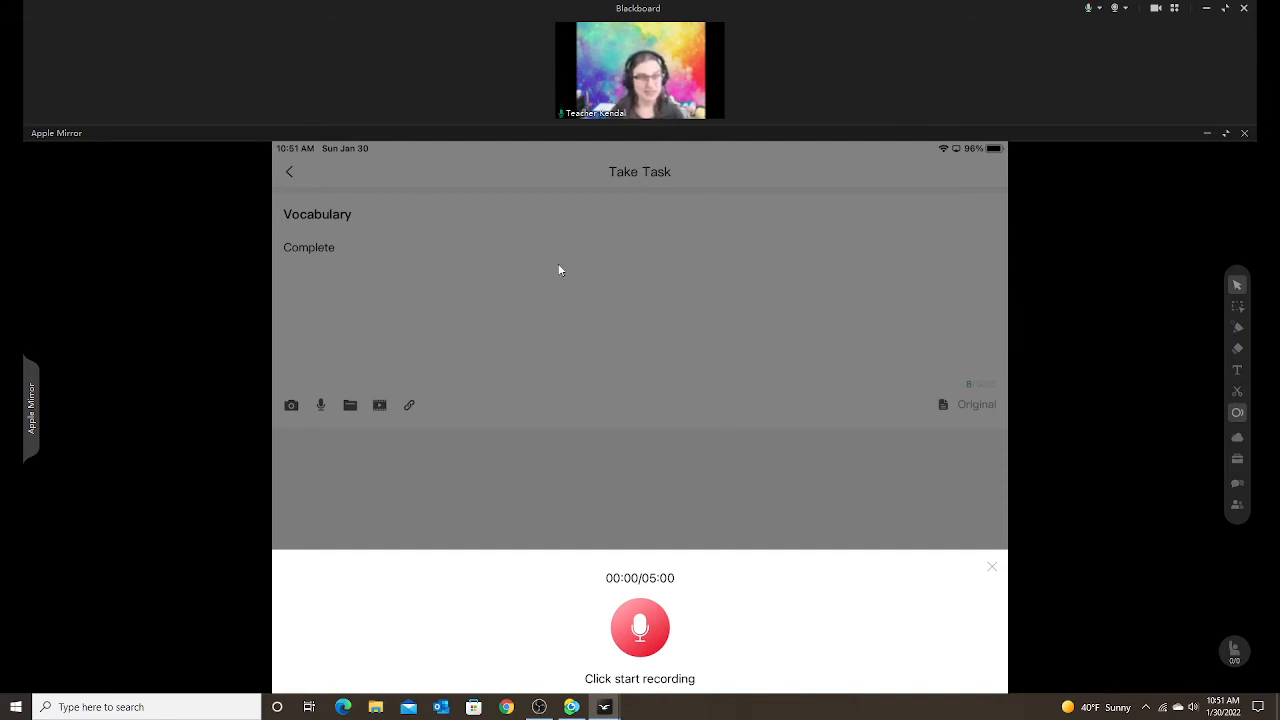
click(499, 292)
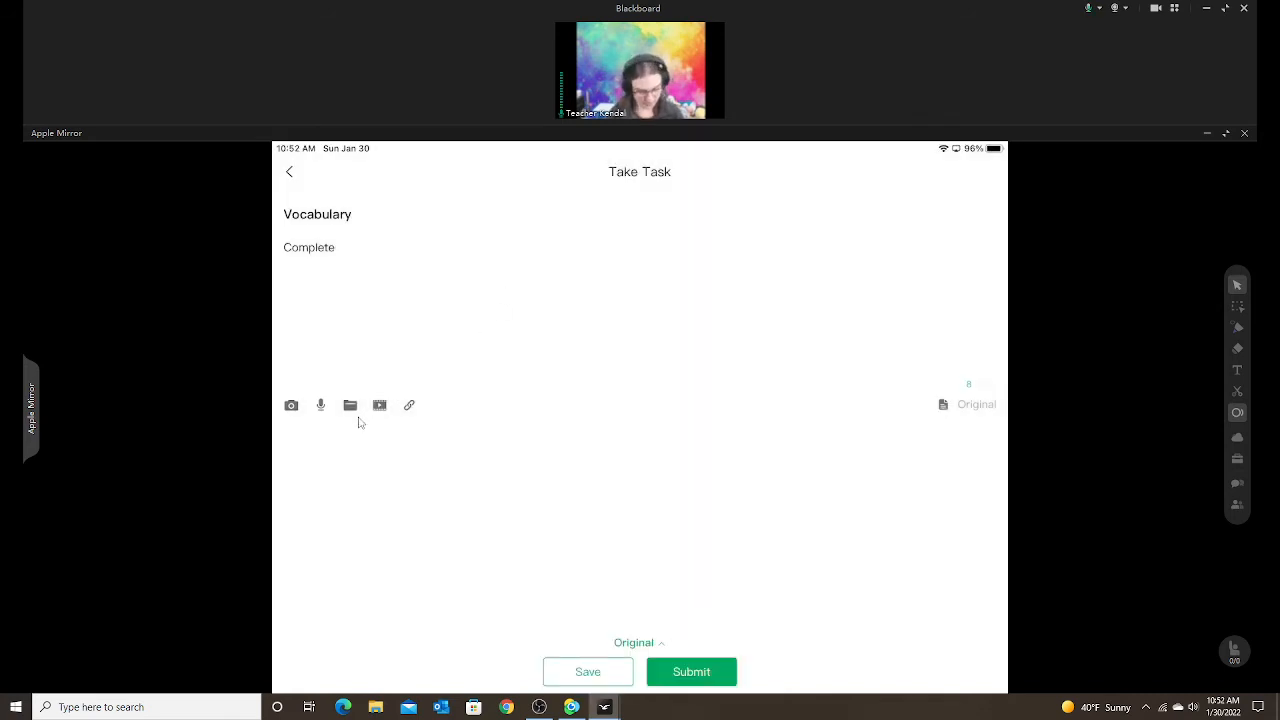
click(358, 416)
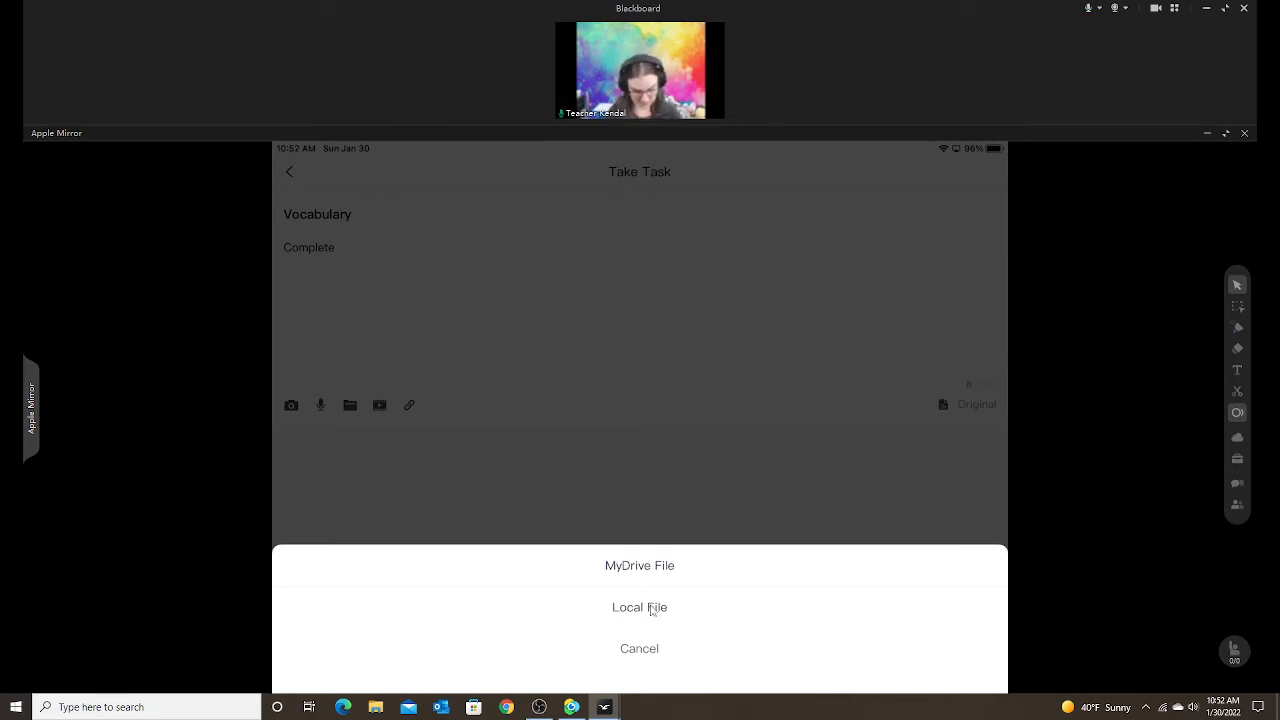
click(653, 609)
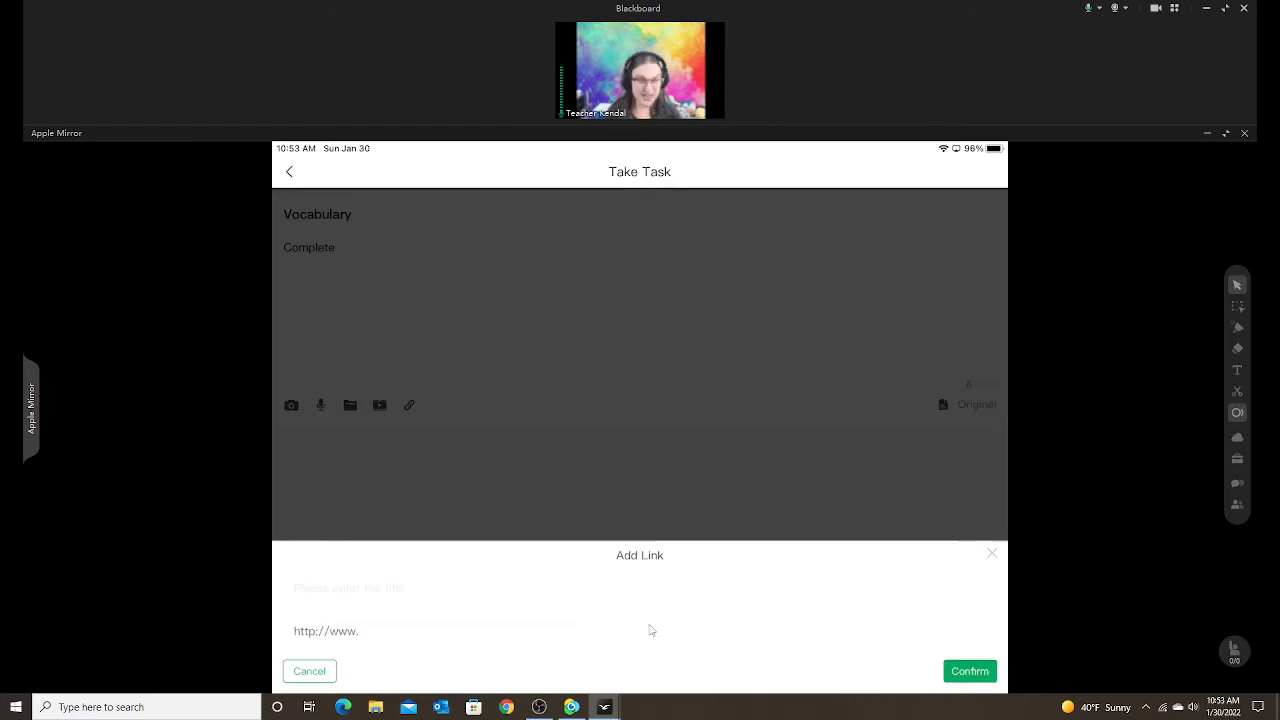
click(310, 672)
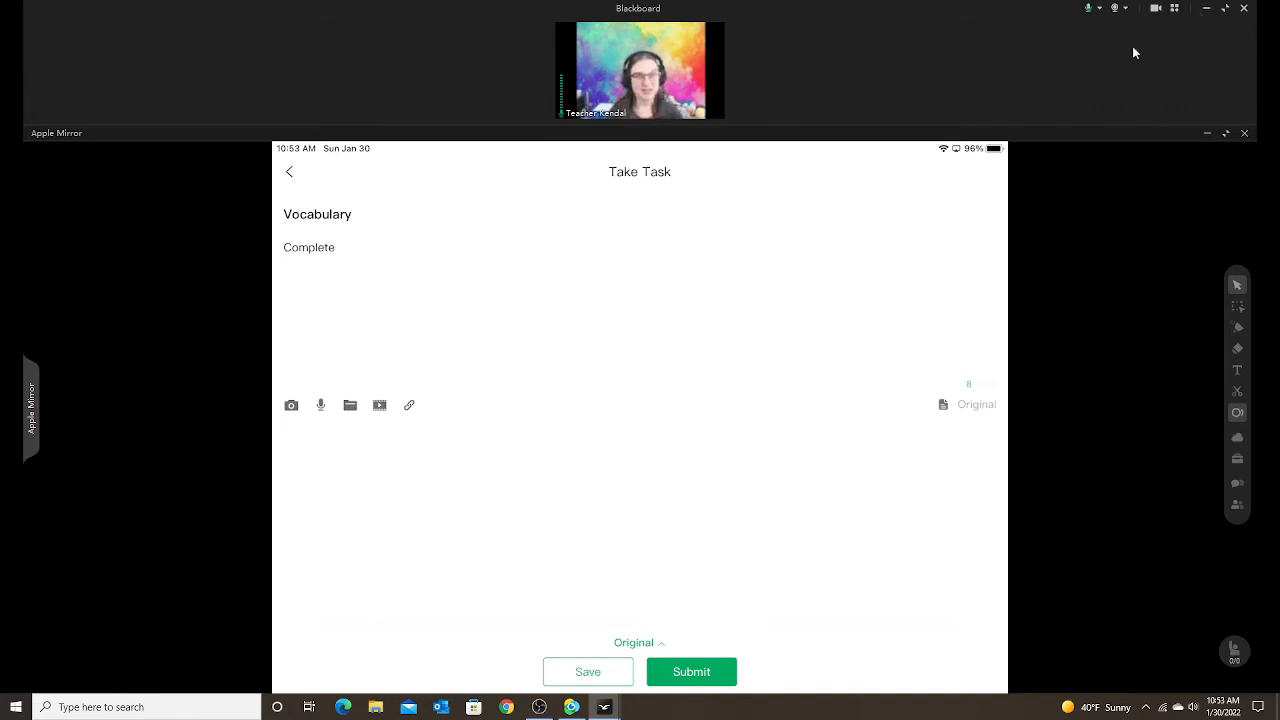
Check the task's submission status on the teacher's side, and submit the student's Vocabulary answer from the mirrored tablet.
click(1207, 10)
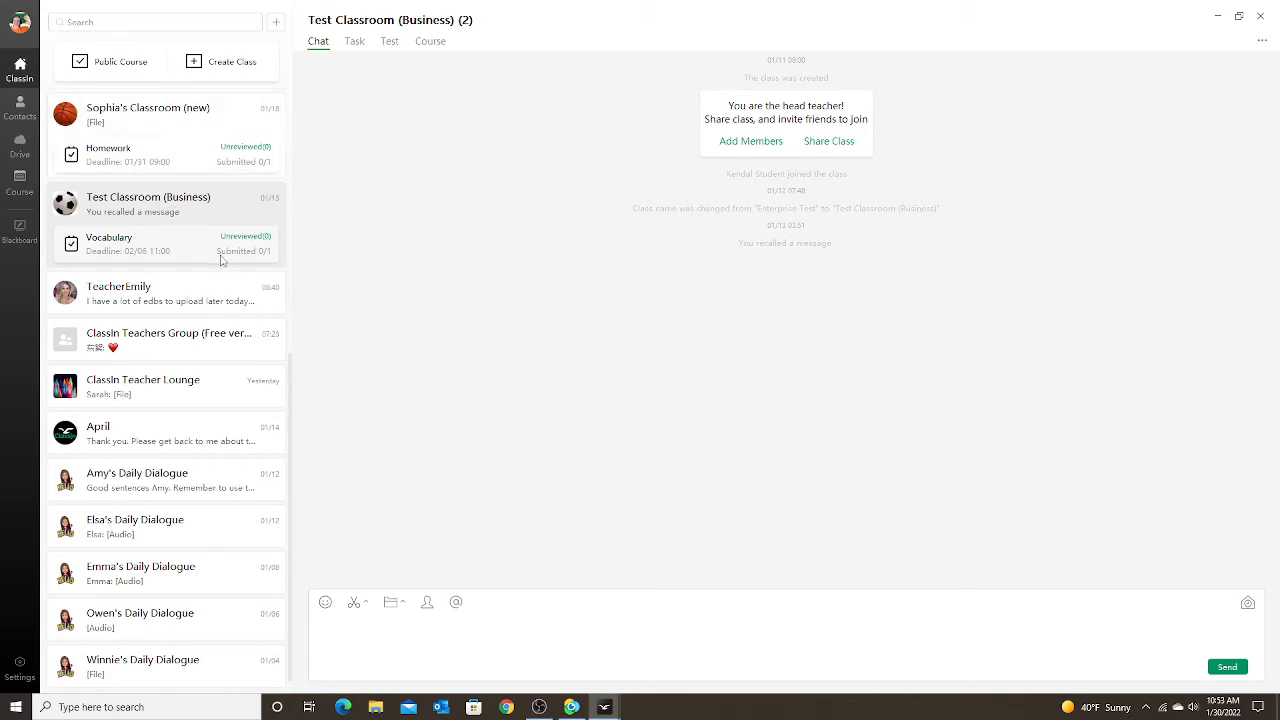
mouse_move(604, 707)
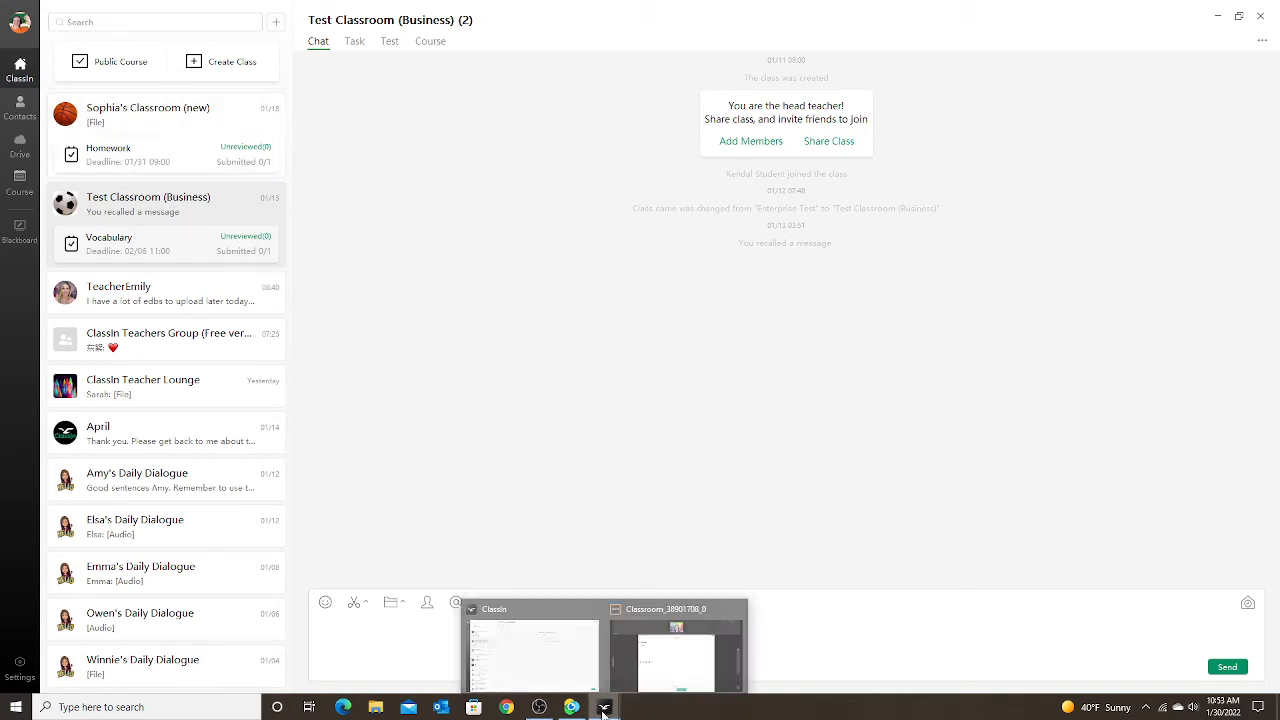
click(671, 669)
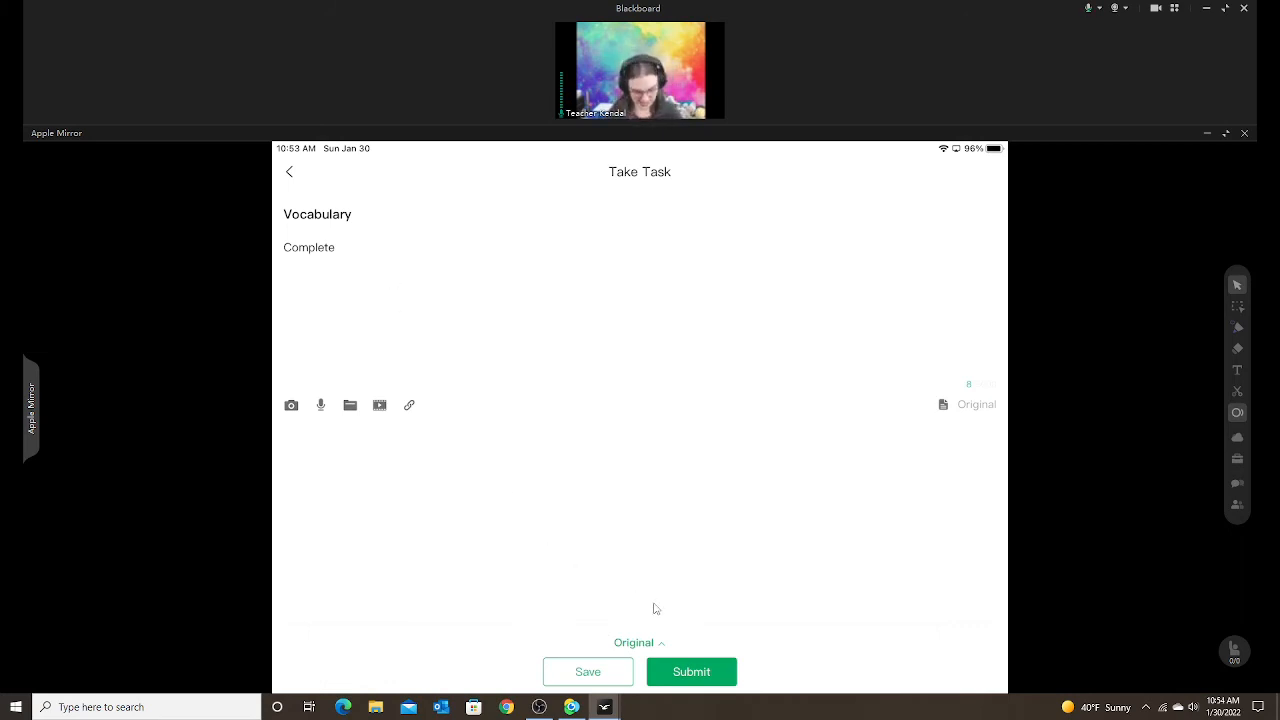
click(714, 677)
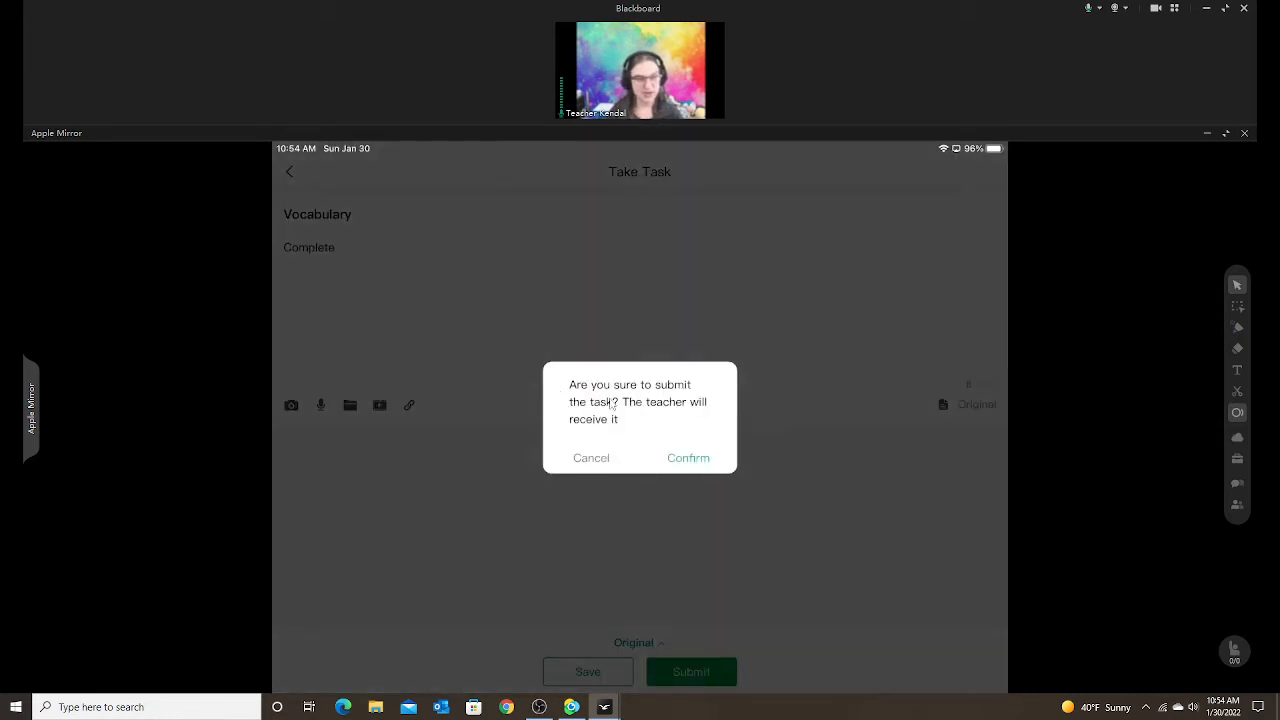
click(703, 467)
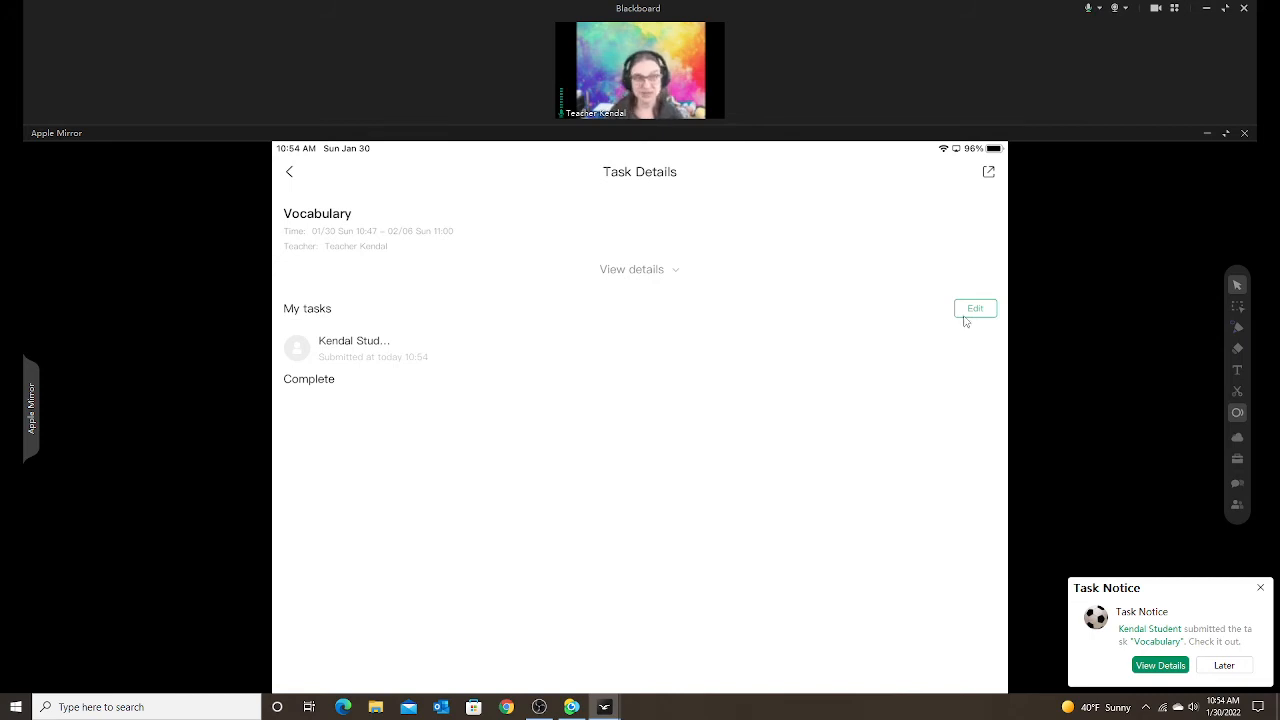
Return to the teacher's class tasks and open the student's Vocabulary submission for review.
click(1201, 12)
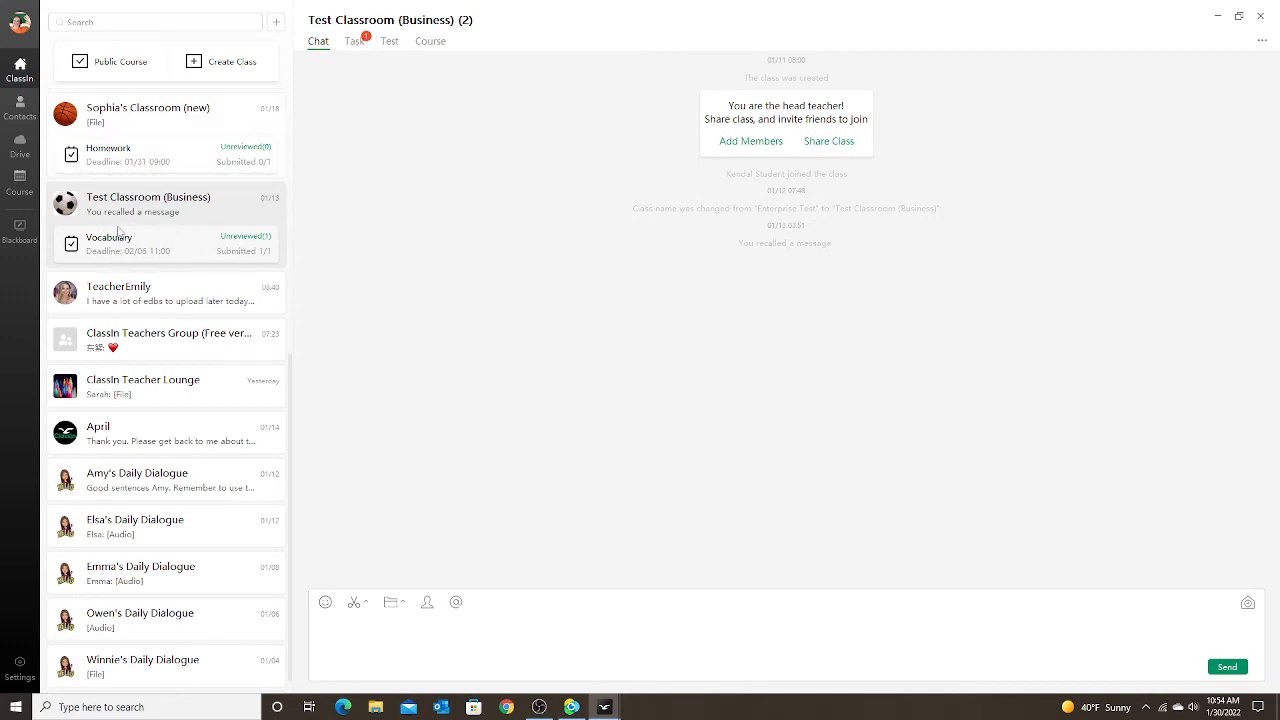
click(355, 42)
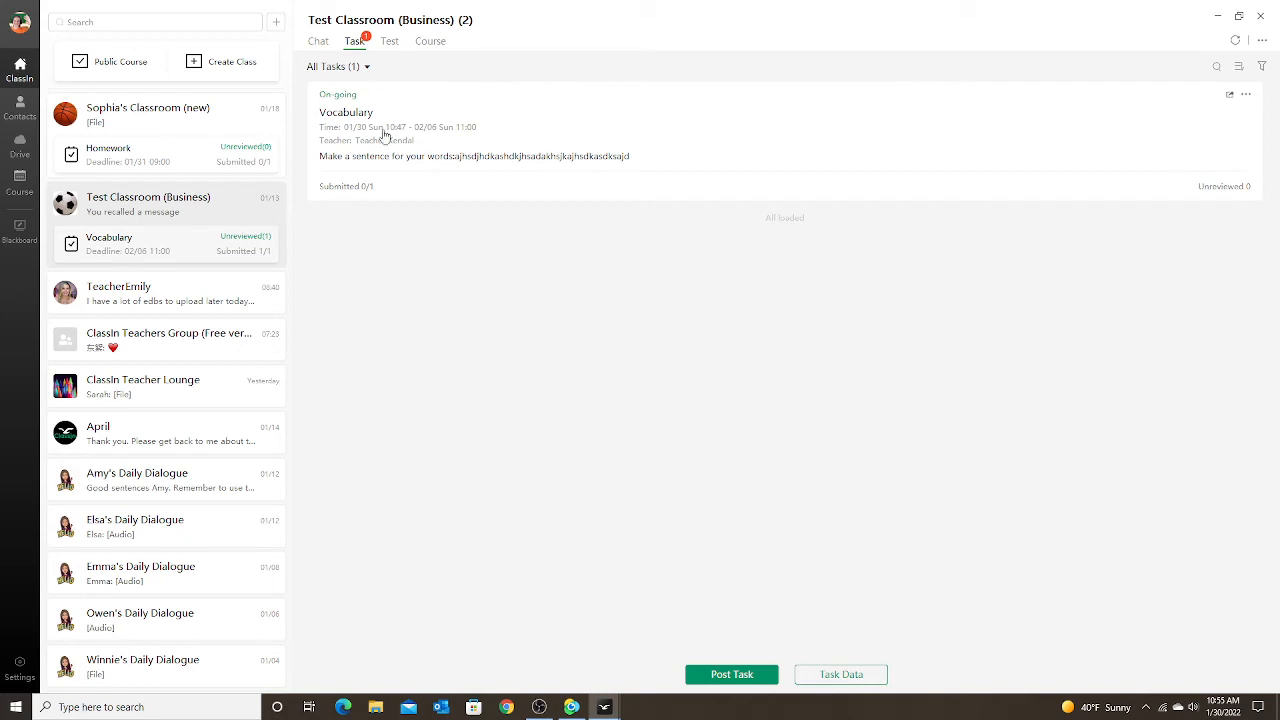
click(482, 156)
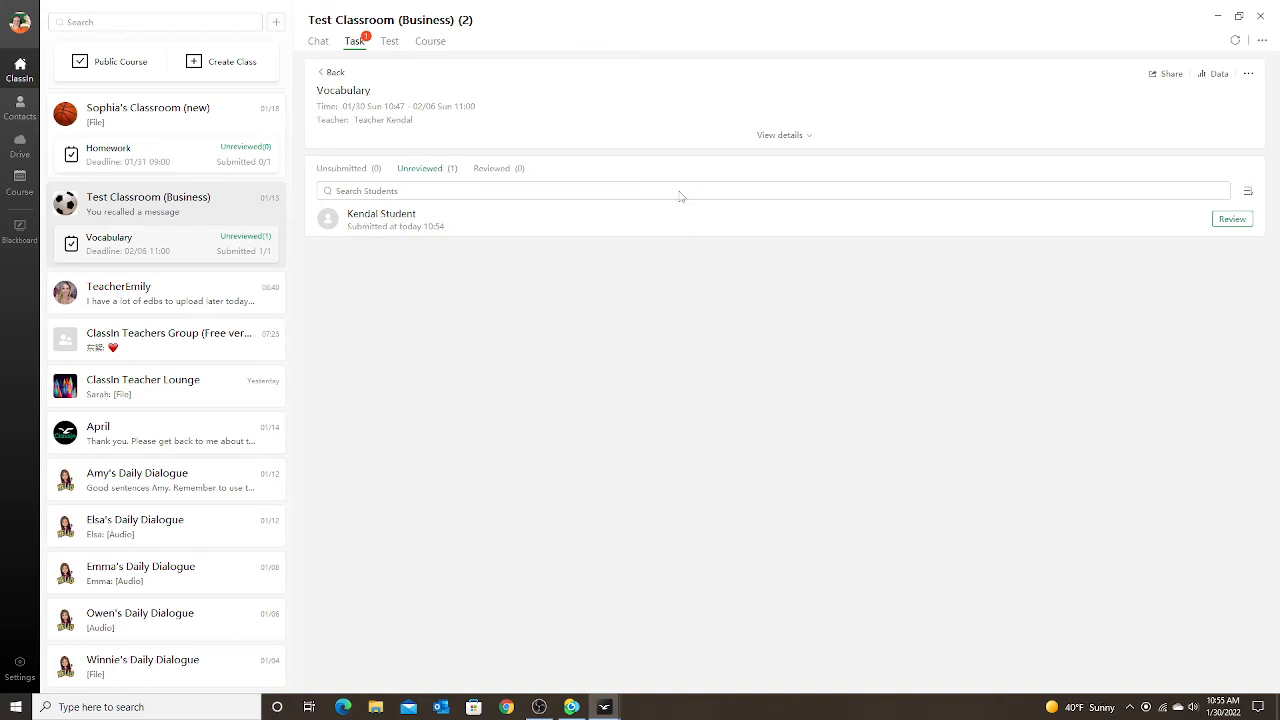
click(1233, 221)
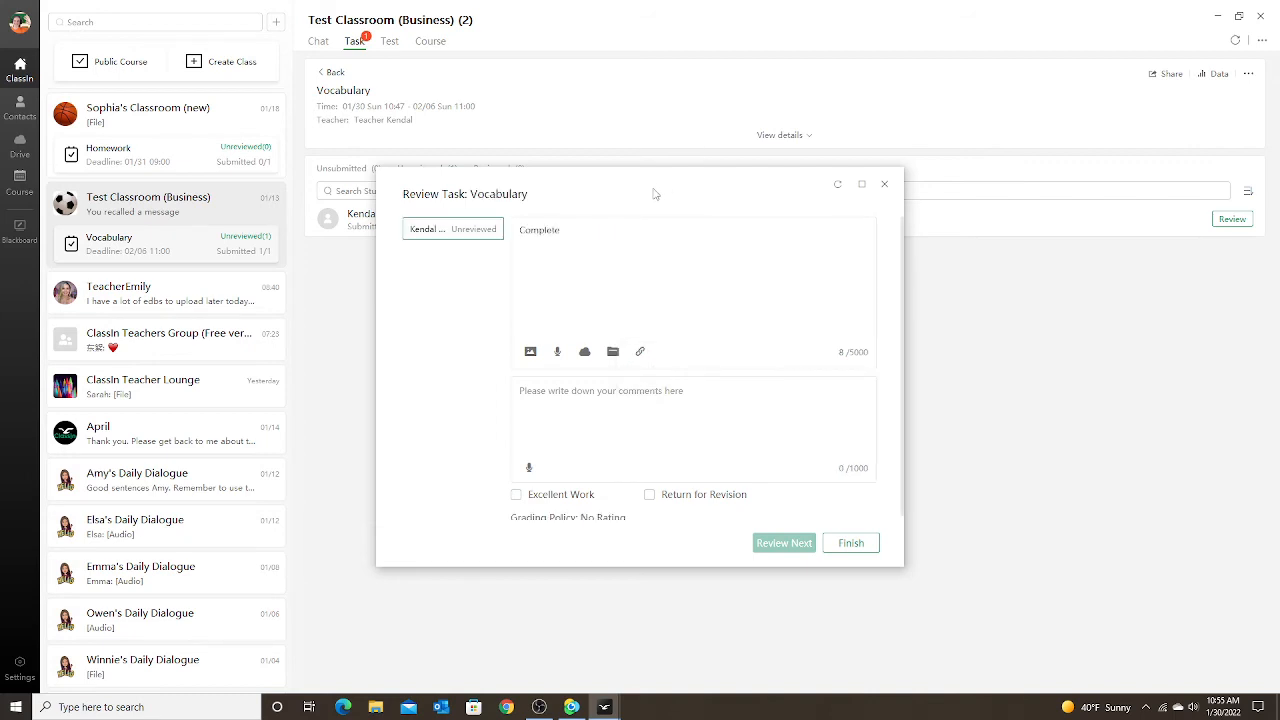
drag(655, 193, 789, 163)
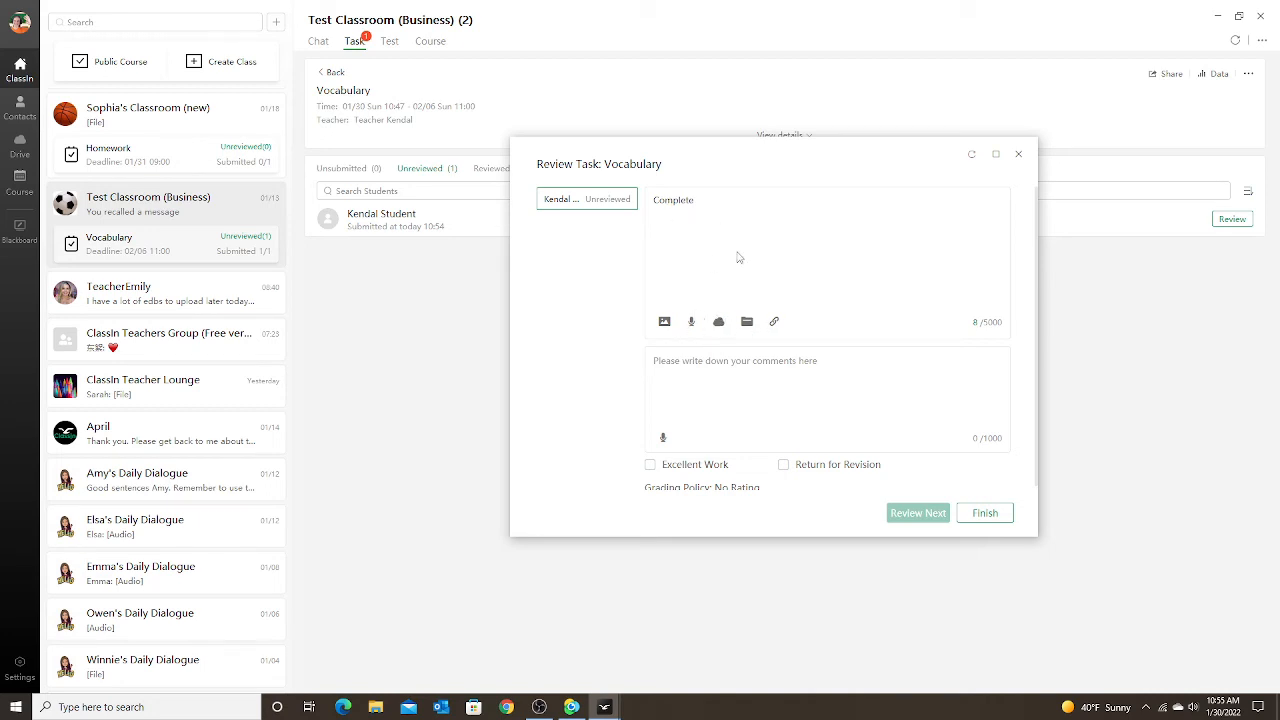
scroll(785, 375, down, 1)
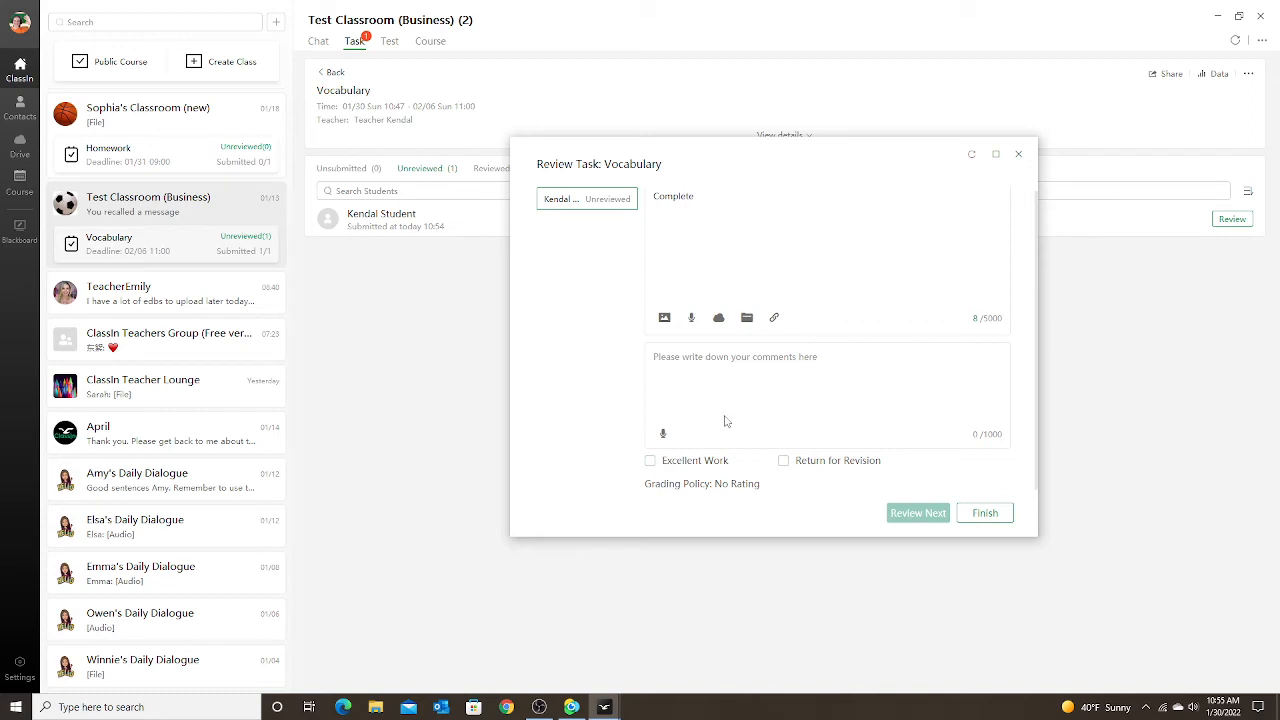
Comment "Good job!" on the submission without a voice recording, mark it as Excellent Work, and finish the review.
click(723, 358)
click(663, 437)
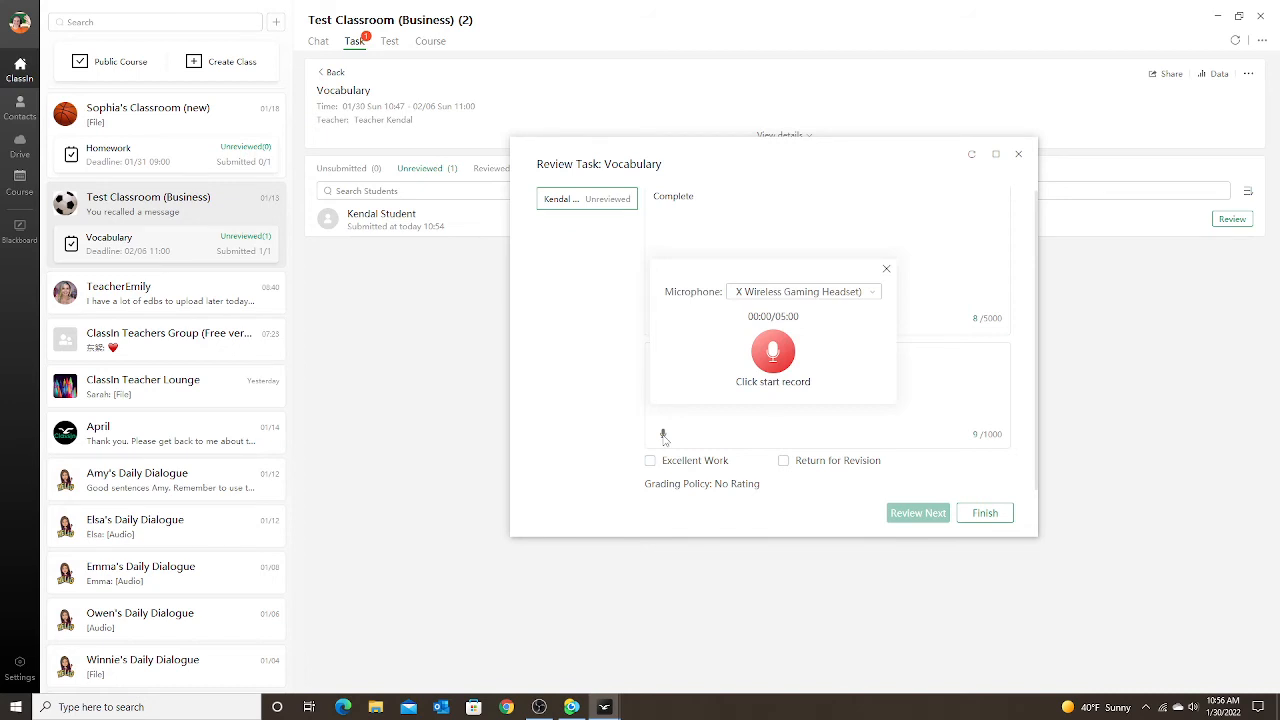
click(886, 269)
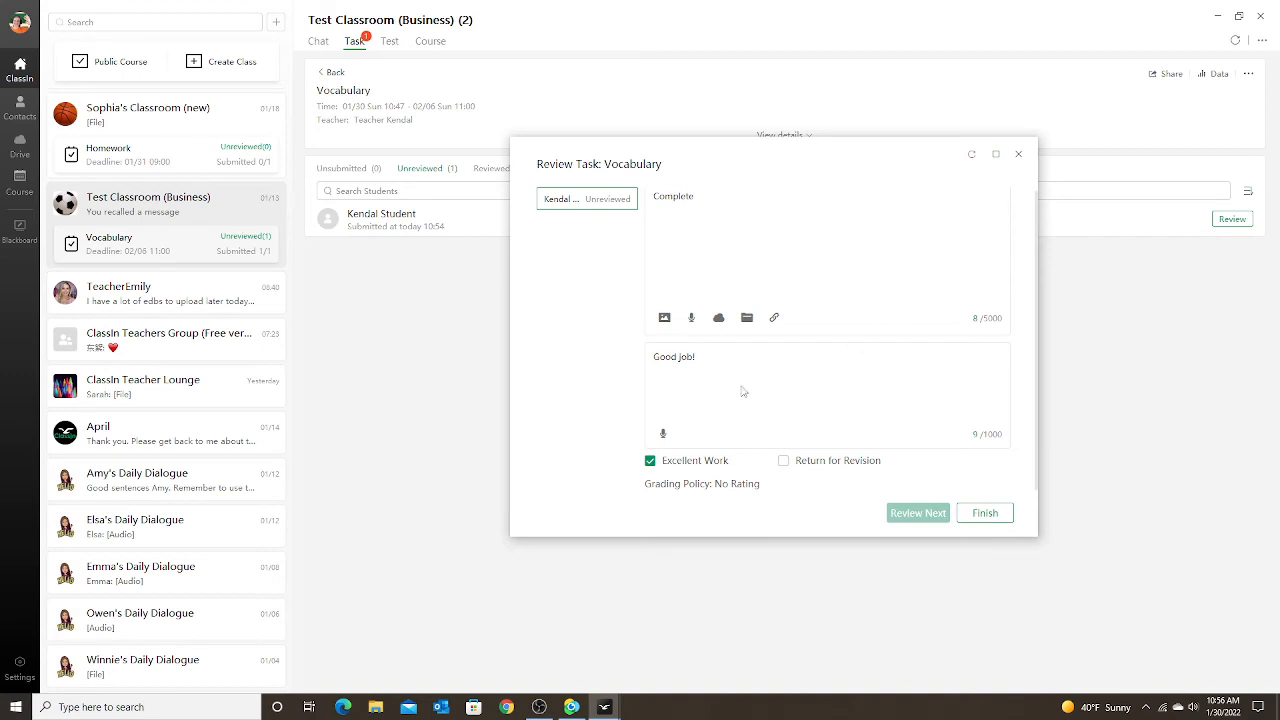
click(978, 516)
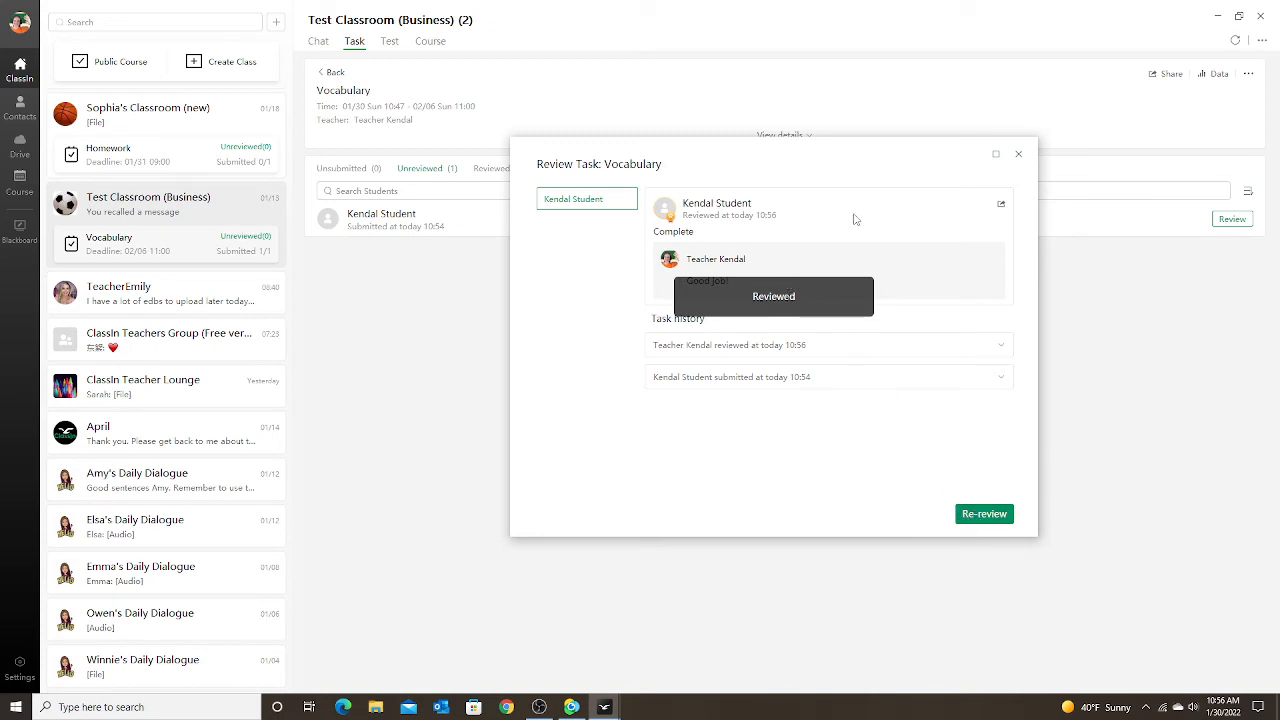
click(1019, 157)
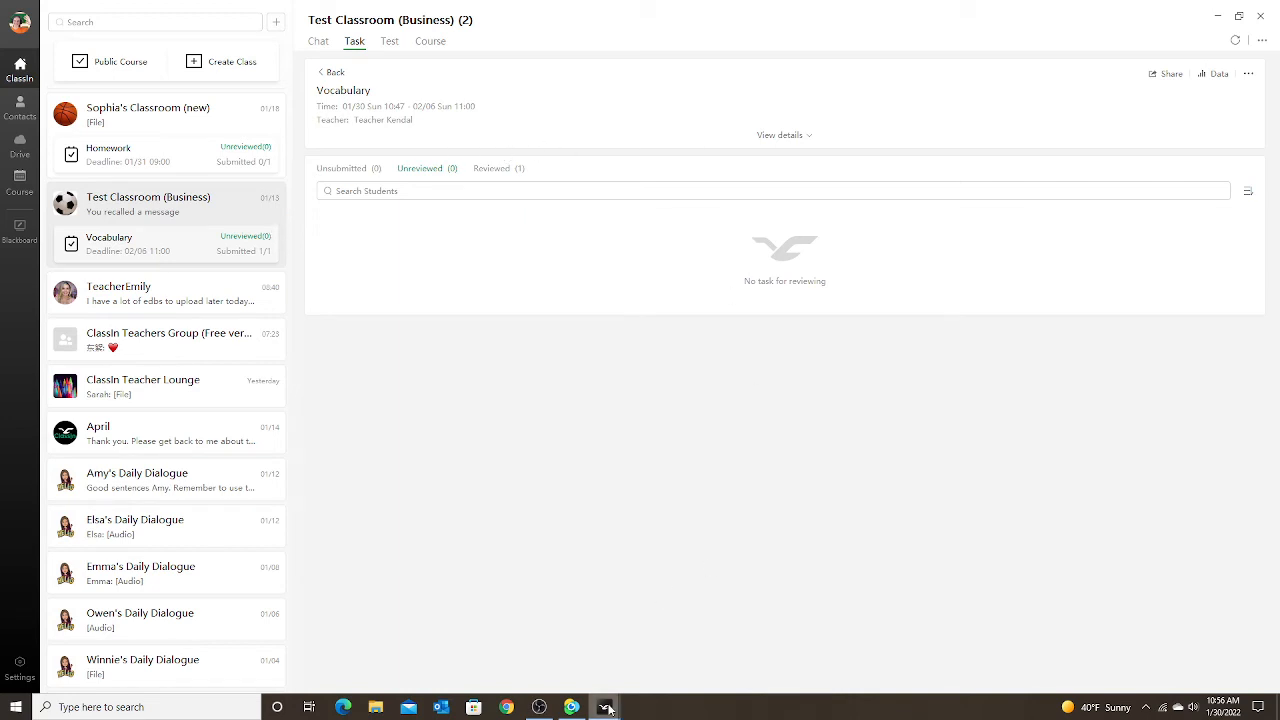
View the reviewed Vocabulary task with its full details on the student's mirrored tablet, and return to the teacher's class chat.
mouse_move(622, 710)
click(628, 657)
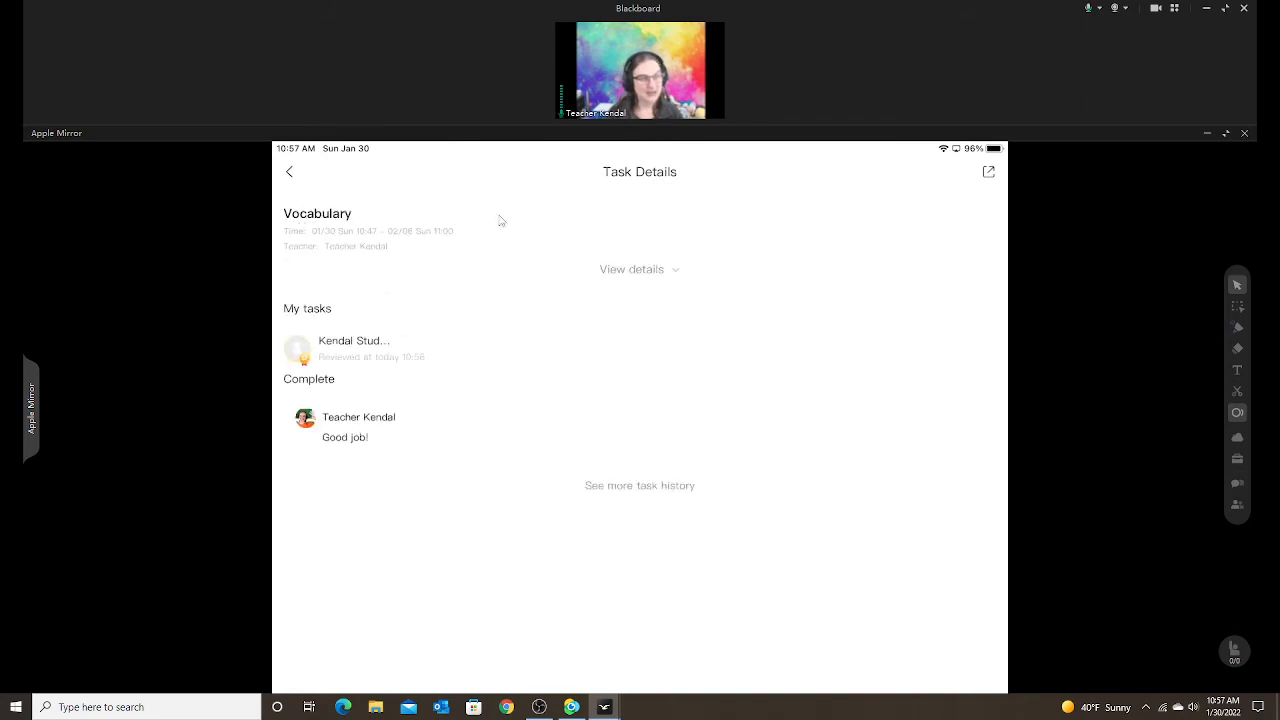
click(615, 276)
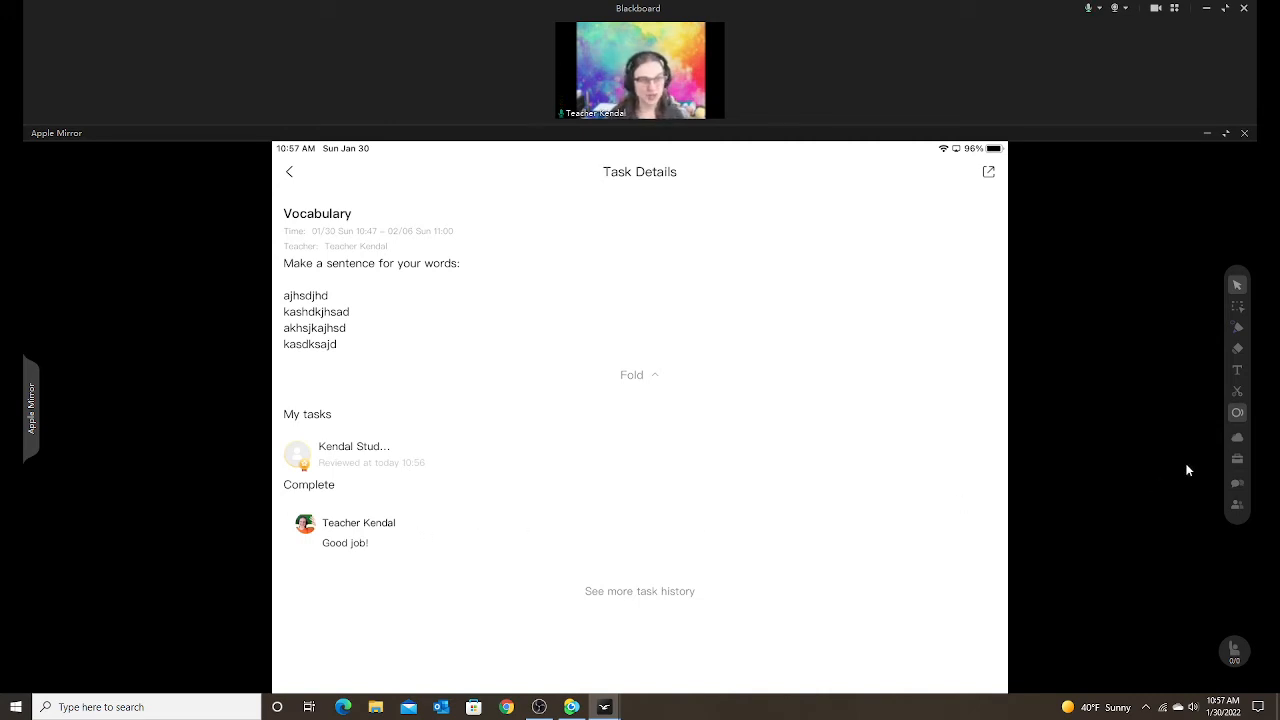
click(1205, 12)
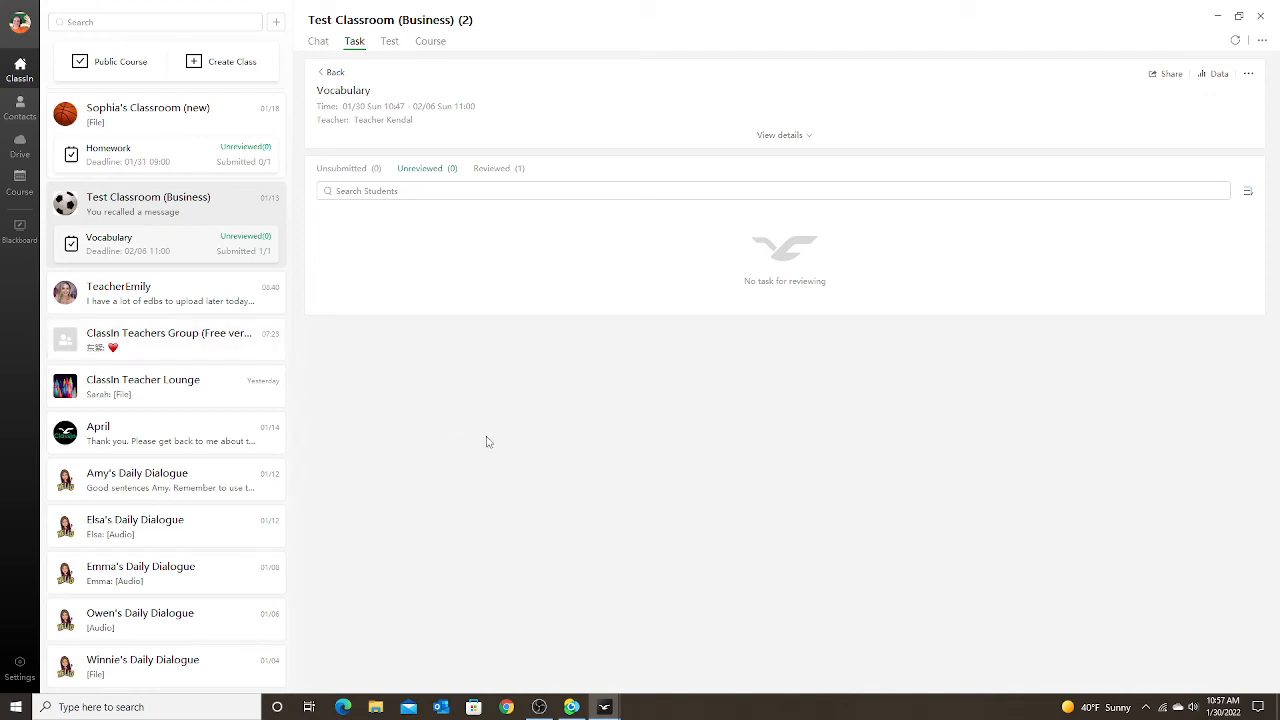
click(195, 210)
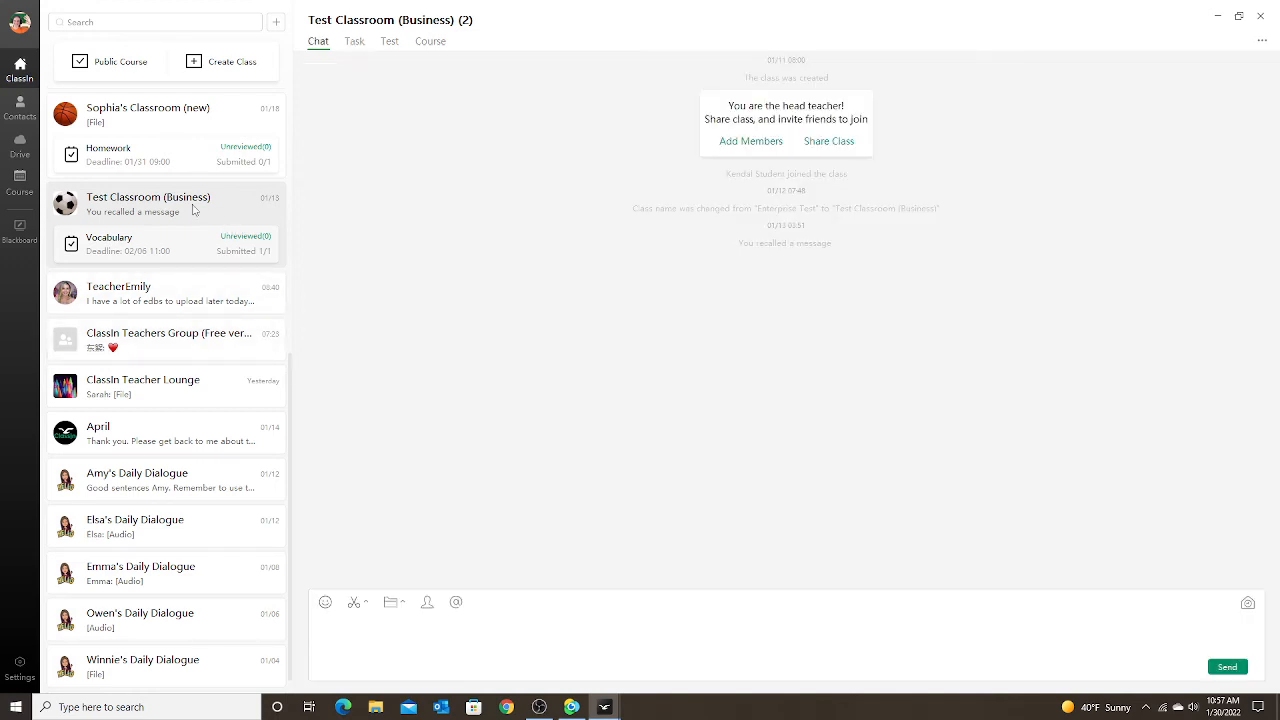
Open the student's reviewed submission in Test Classroom (Business)'s Vocabulary task, check its comment and history, and close the review.
click(354, 42)
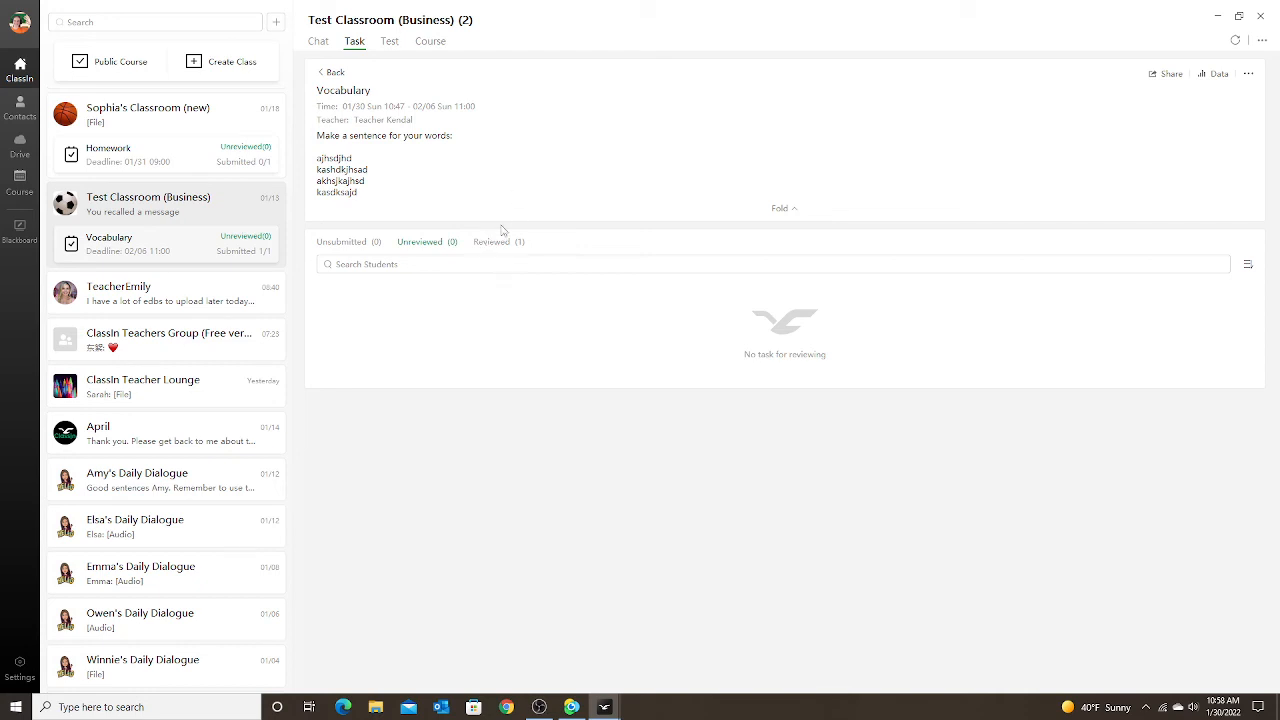
click(494, 246)
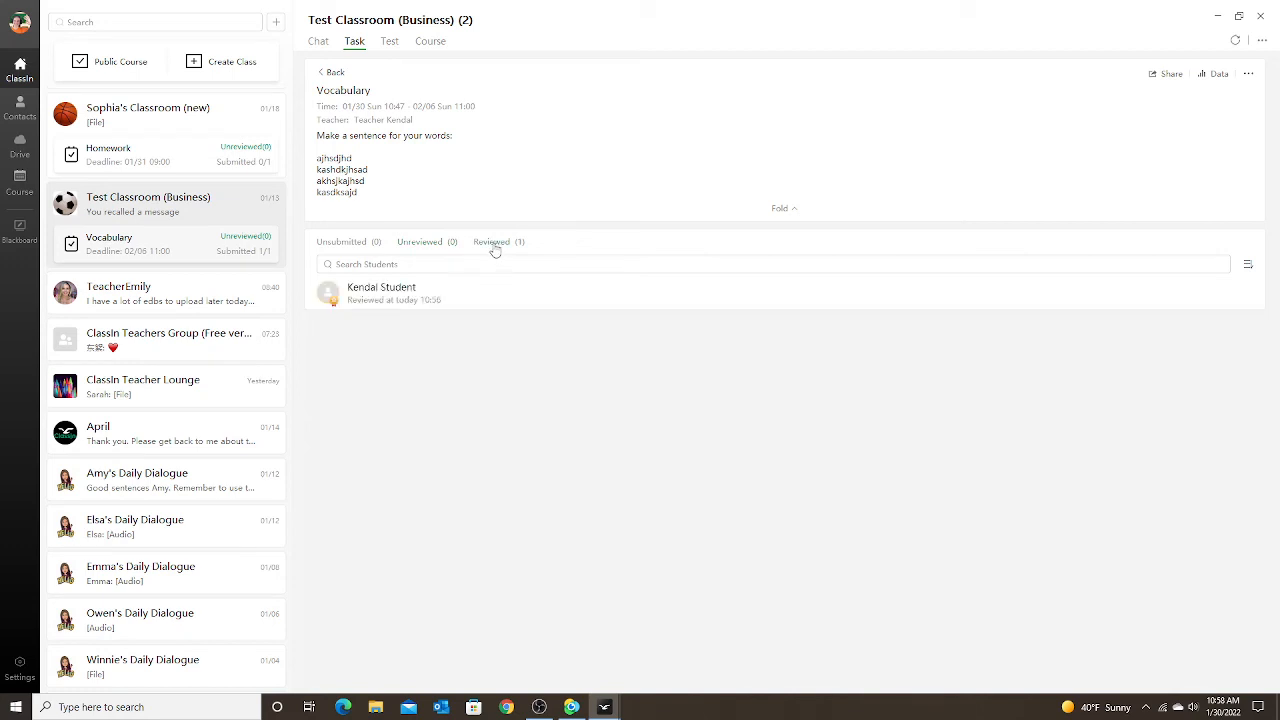
click(375, 289)
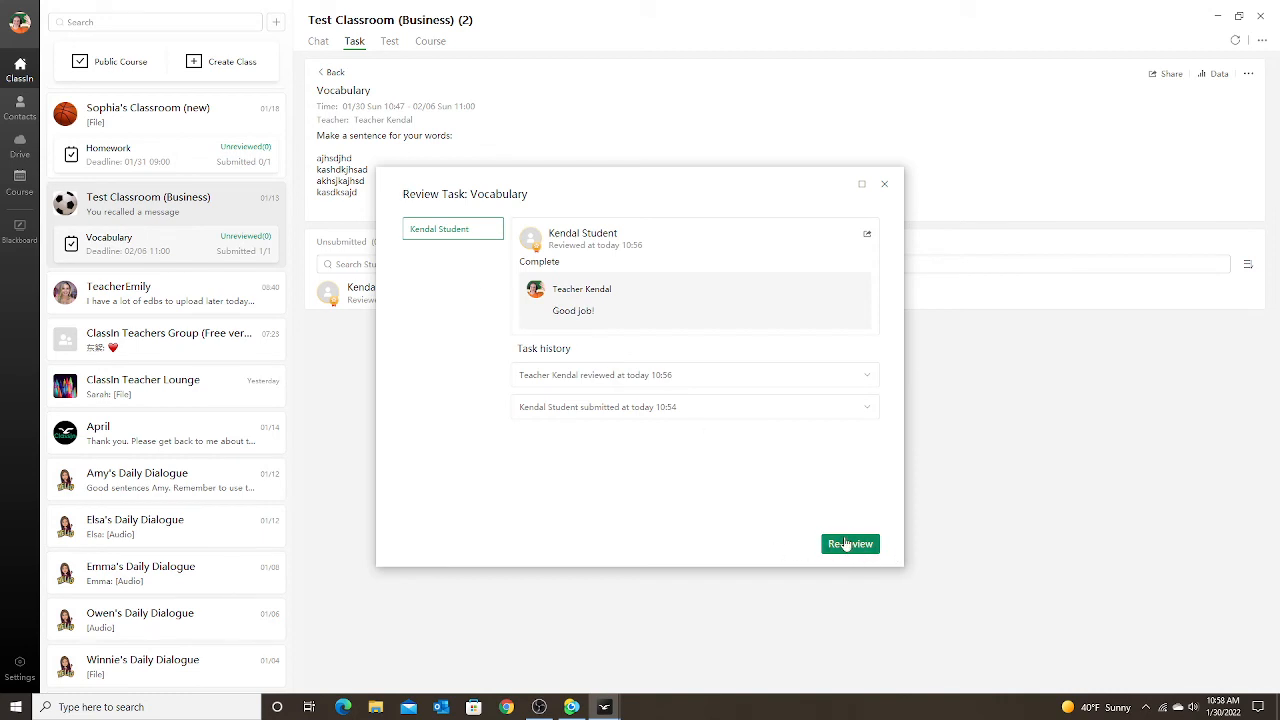
click(884, 184)
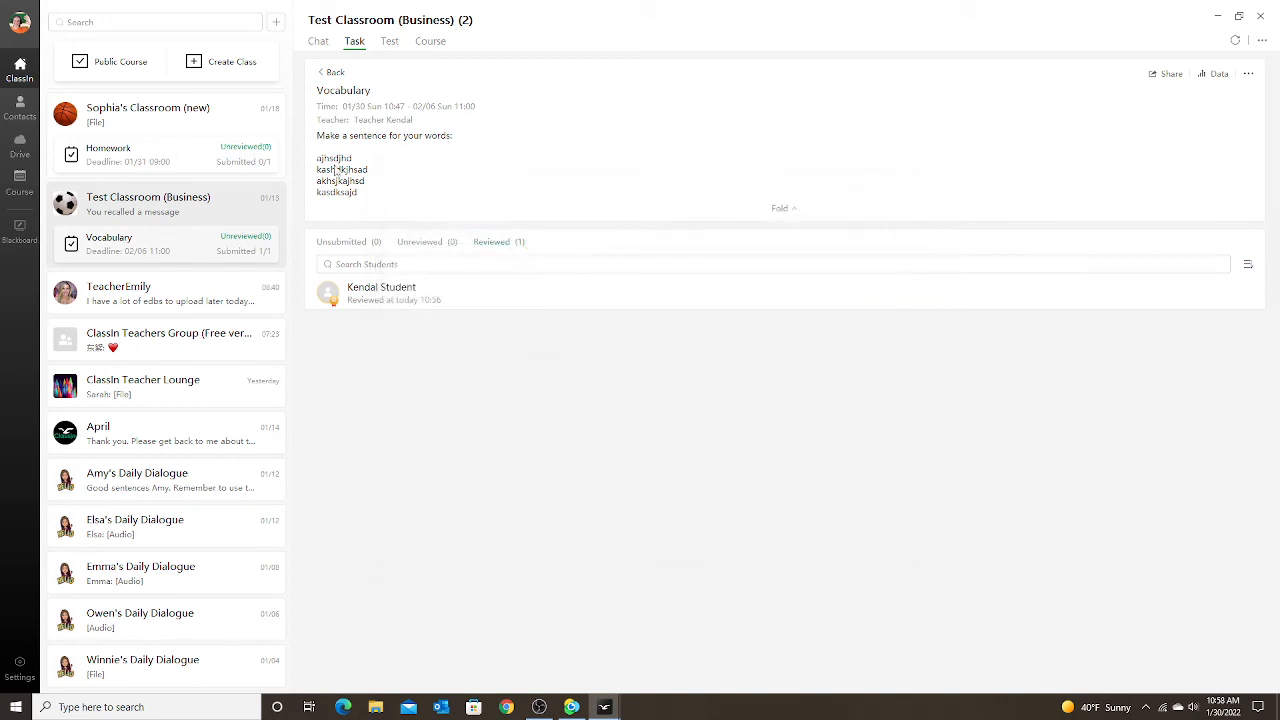
click(386, 298)
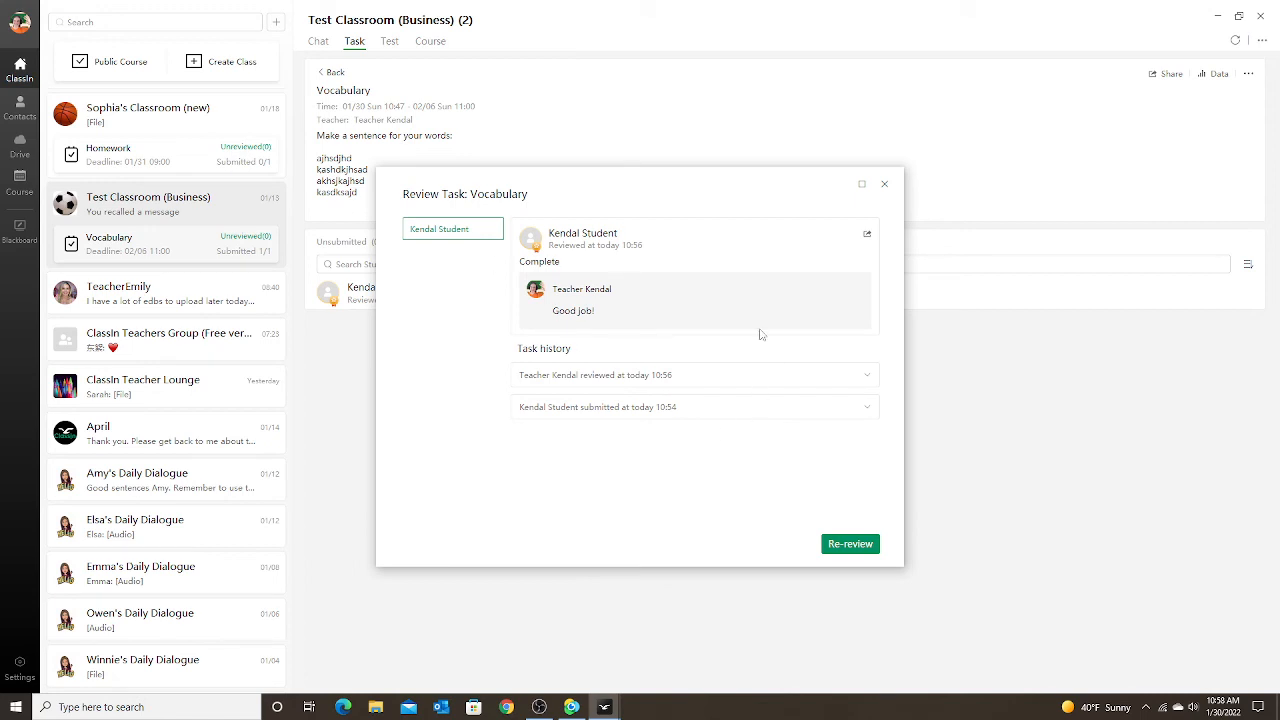
click(884, 184)
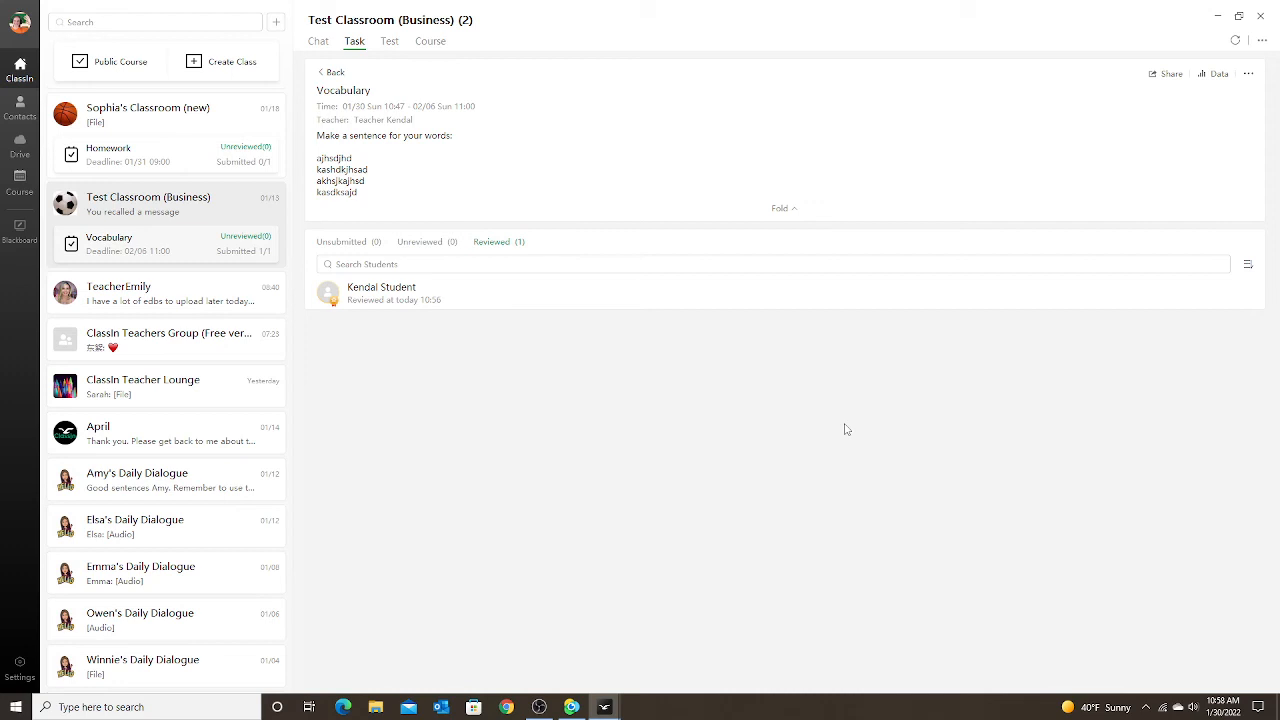
Finish the Vocabulary task ahead of its deadline.
click(1248, 76)
click(1249, 78)
click(1249, 79)
click(1248, 74)
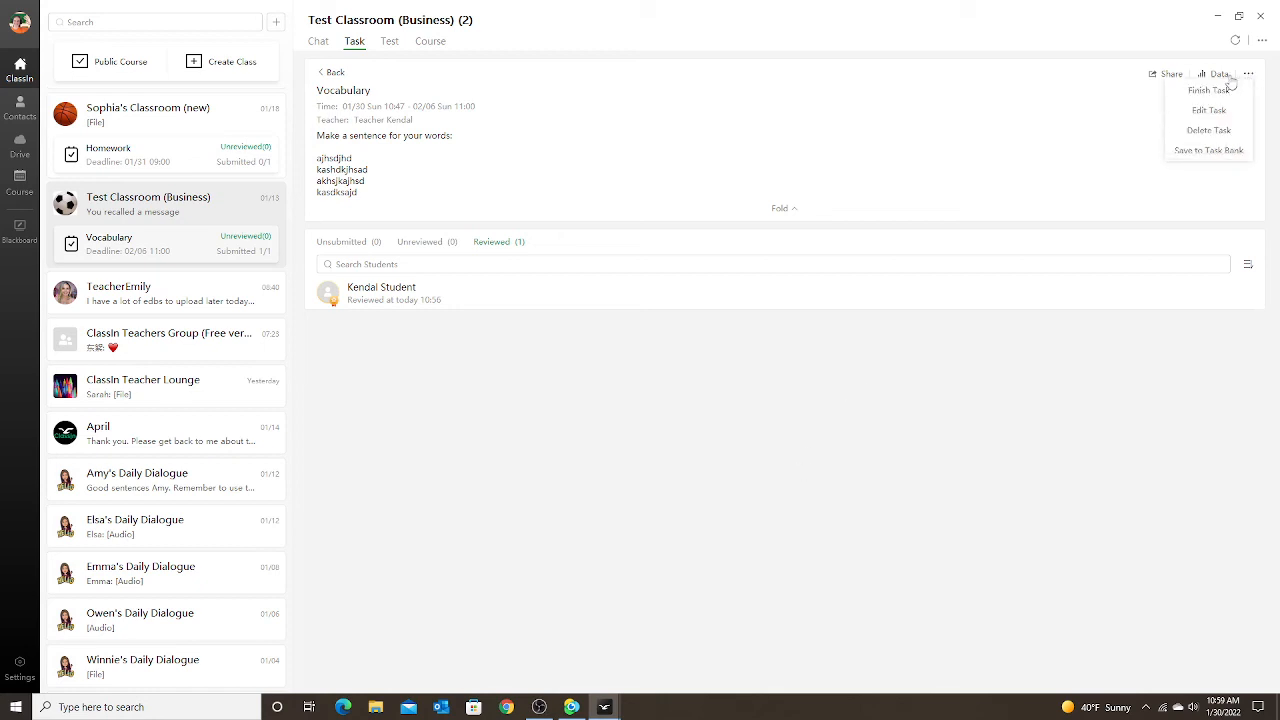
click(1208, 91)
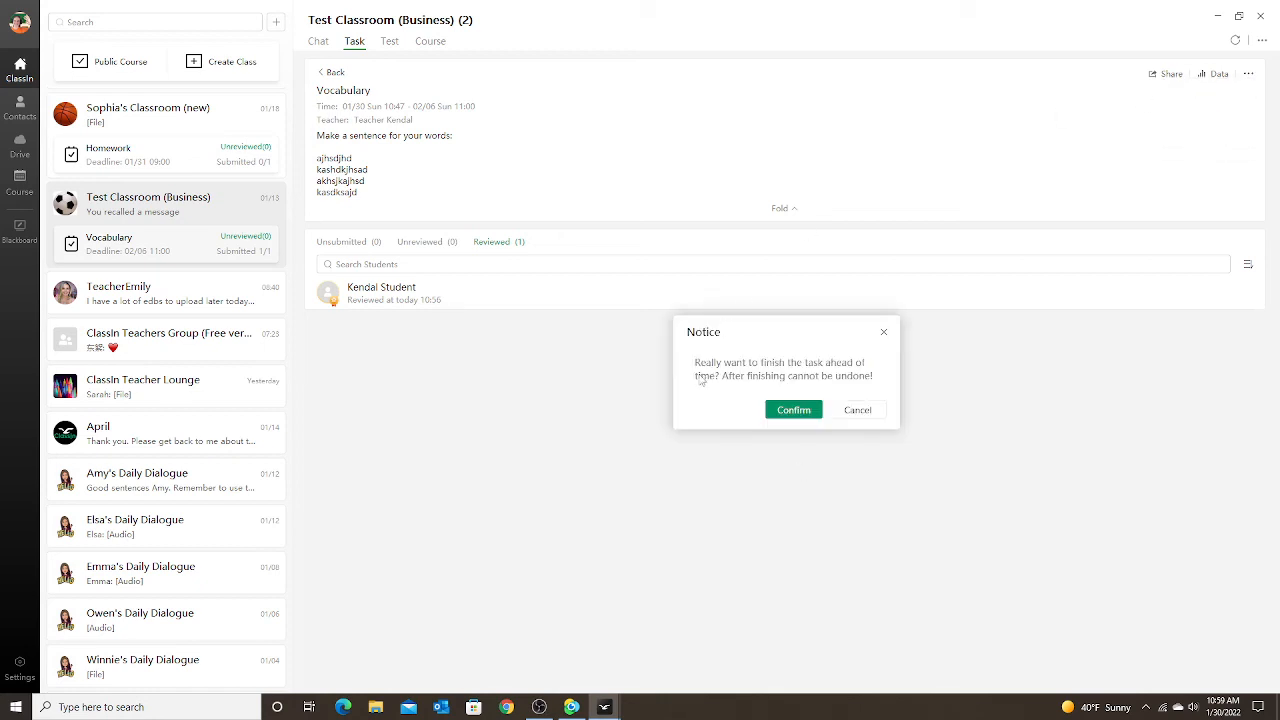
click(797, 409)
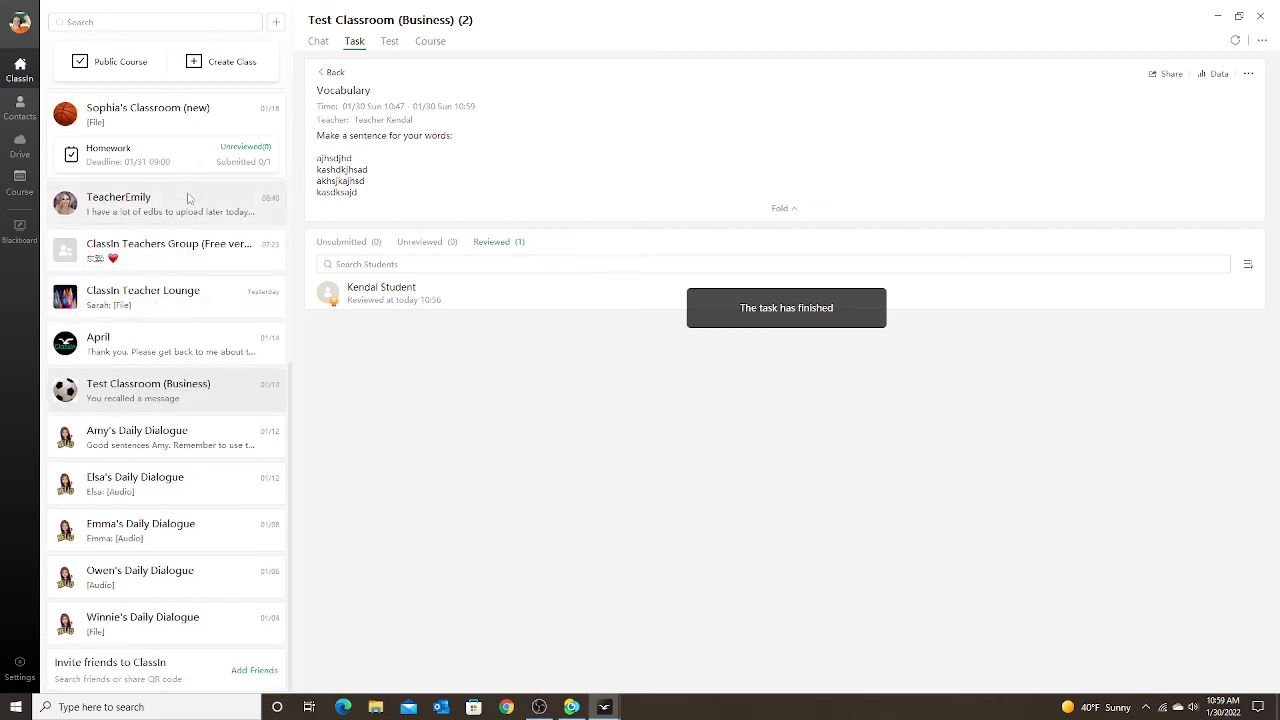
Return to the Test Classroom (Business) chat, and view the finished Vocabulary task's details on the student's mirrored tablet.
click(180, 398)
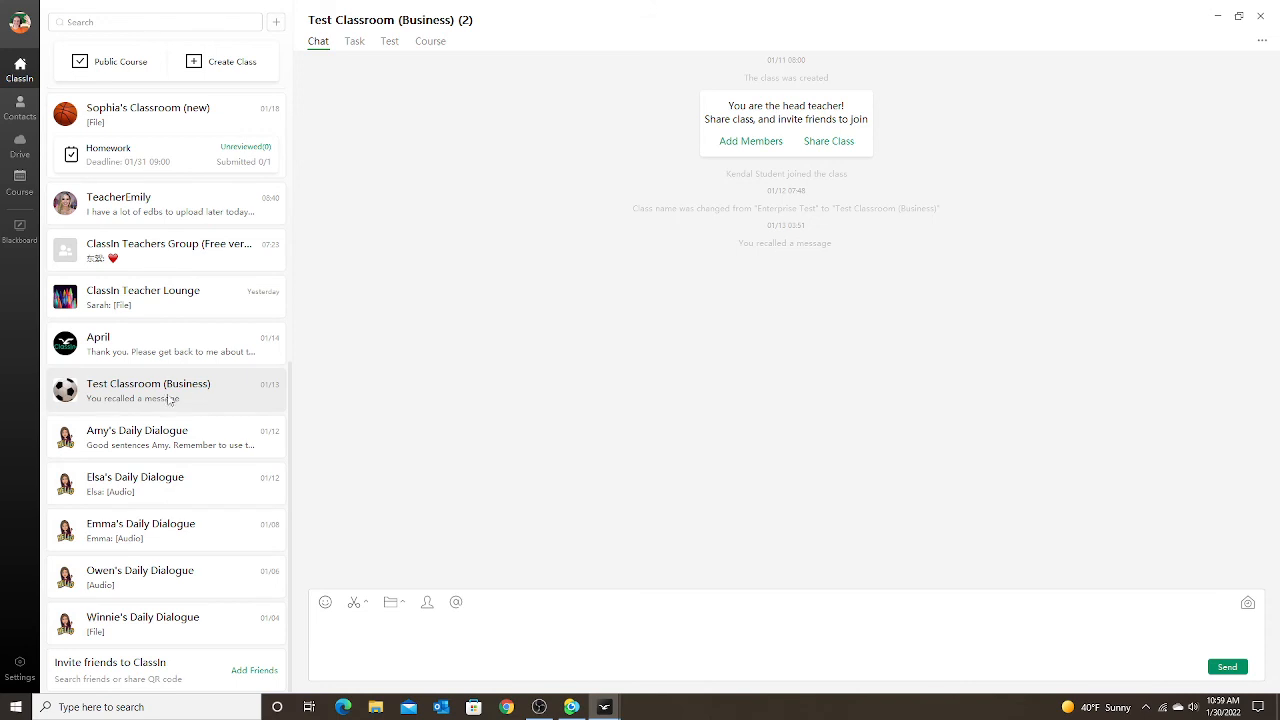
mouse_move(603, 713)
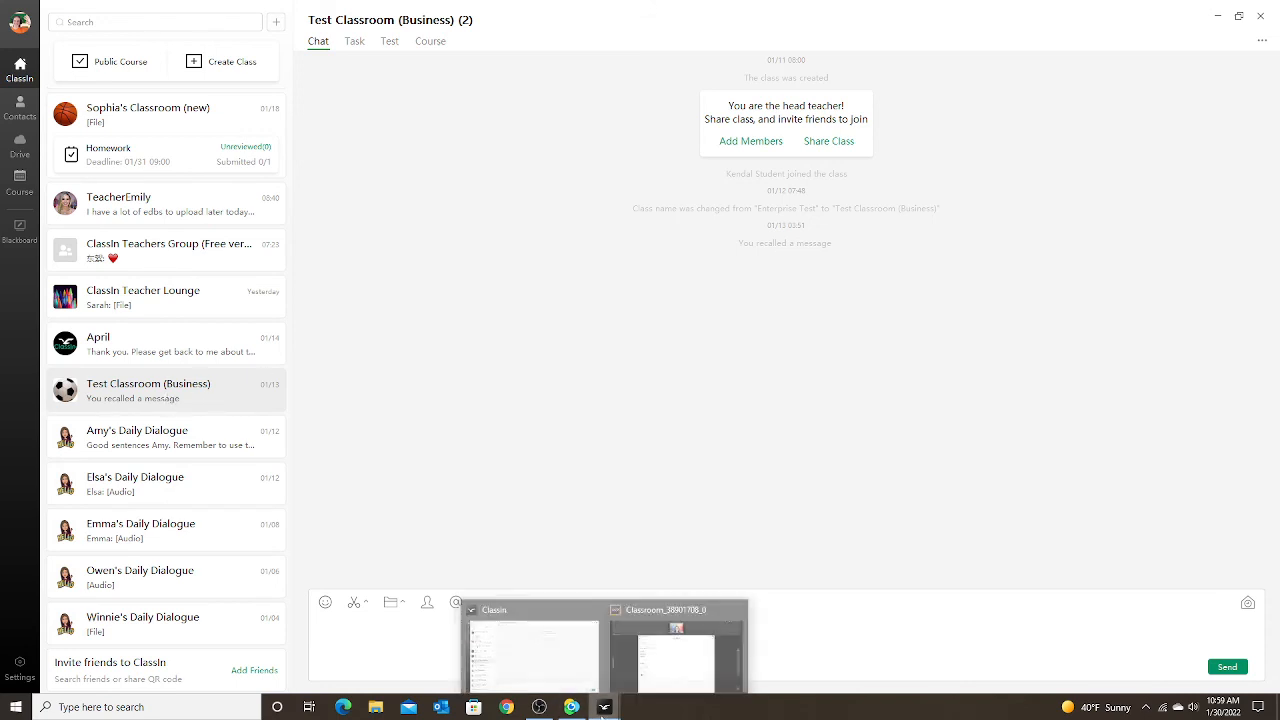
click(650, 672)
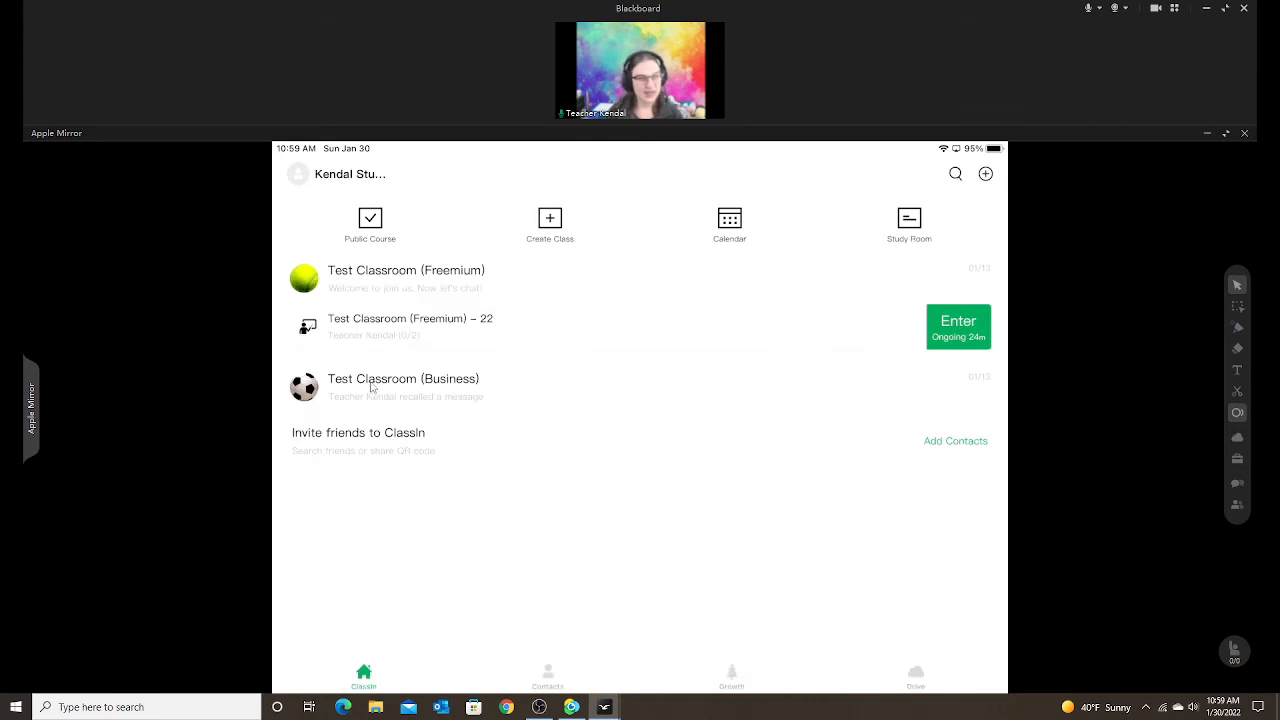
click(474, 395)
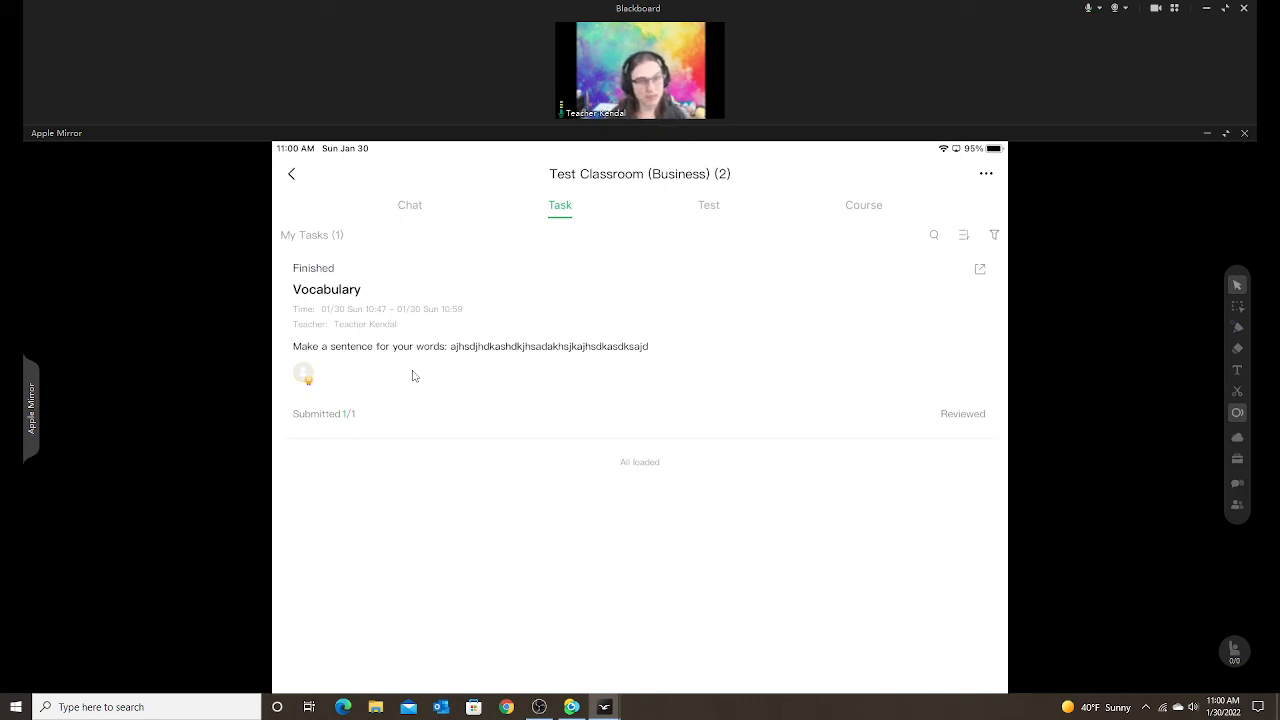
click(455, 444)
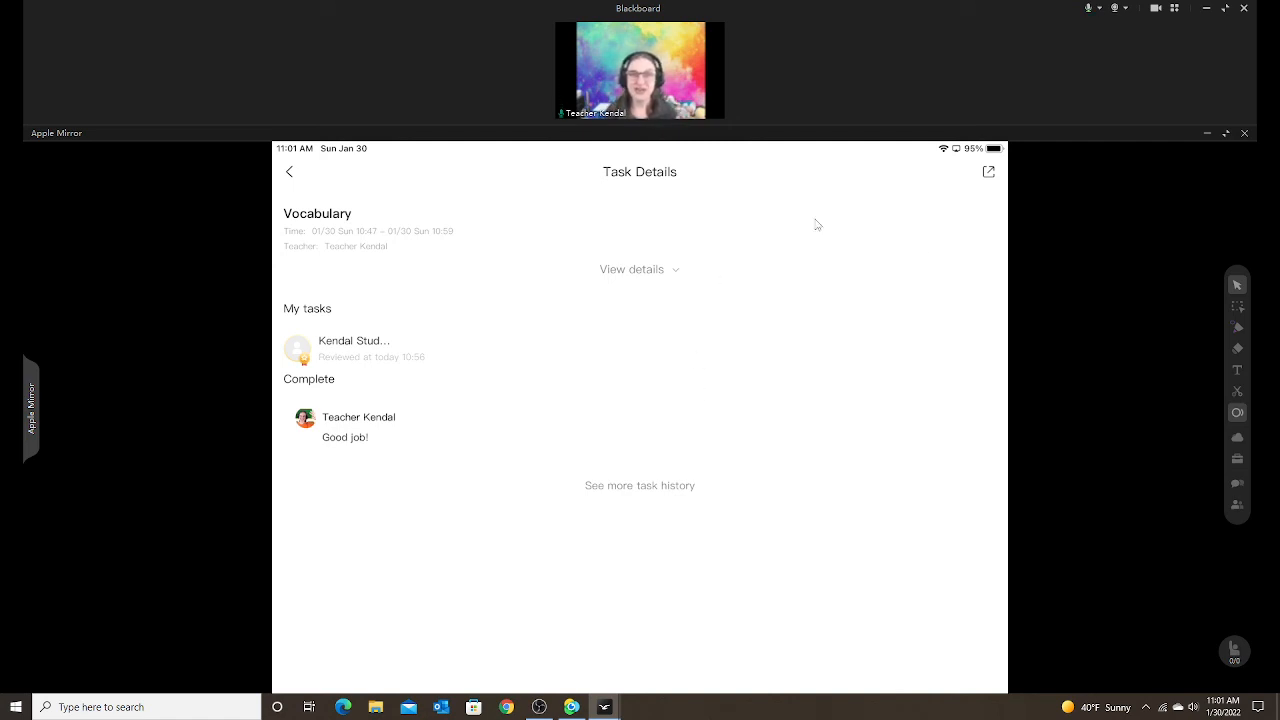
Load "ST task - computer.jpeg" from the drive's Chinese instructions folder onto the blackboard, minimize the tablet mirror, and look through the guide.
click(1238, 460)
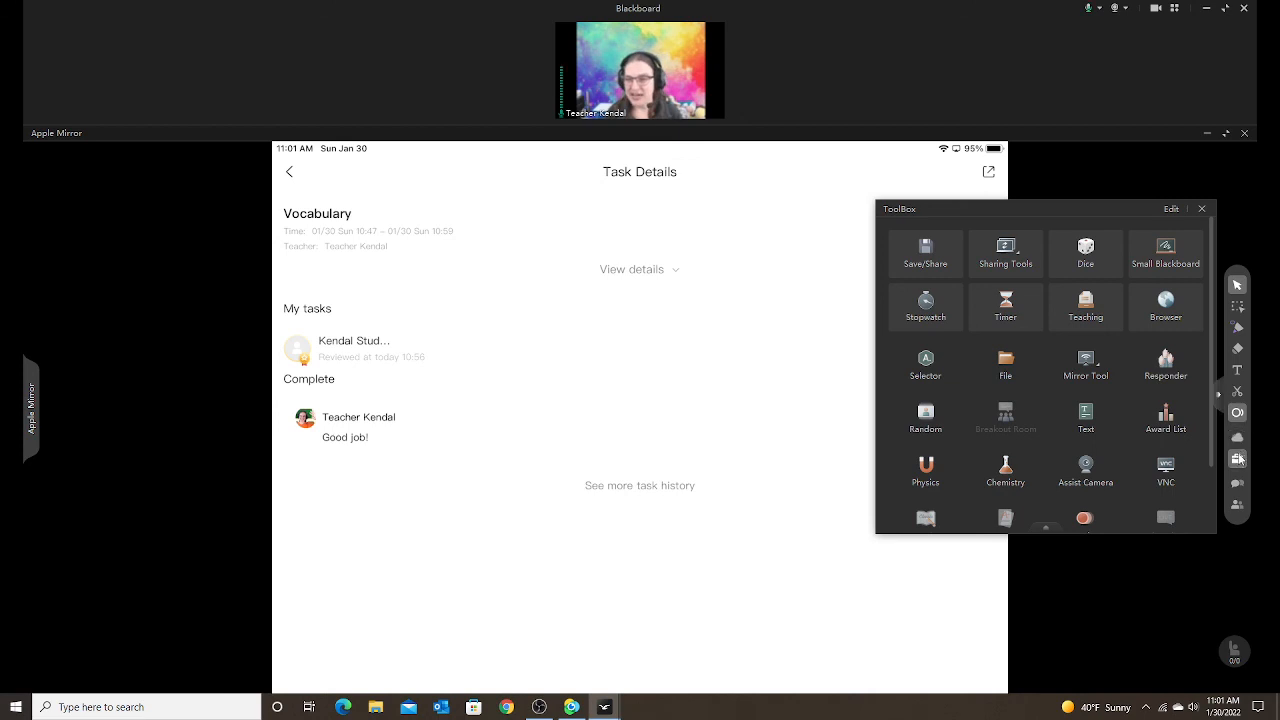
click(1238, 437)
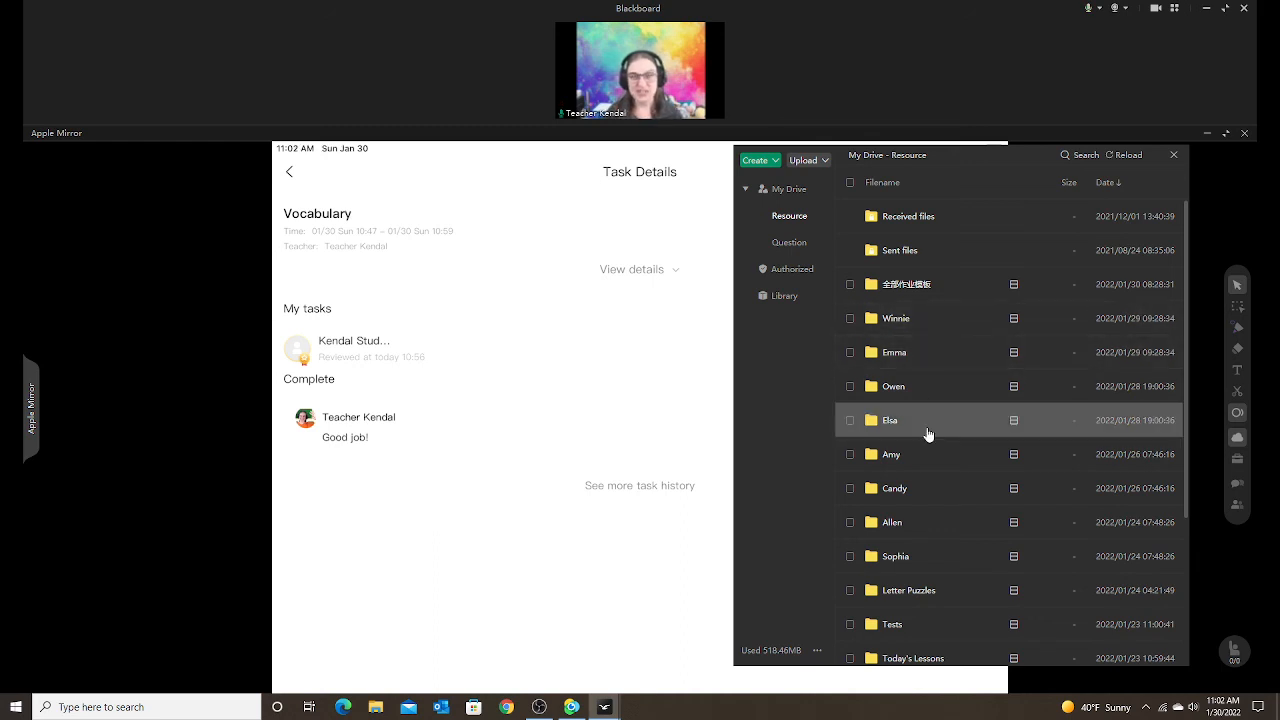
scroll(926, 505, down, 3)
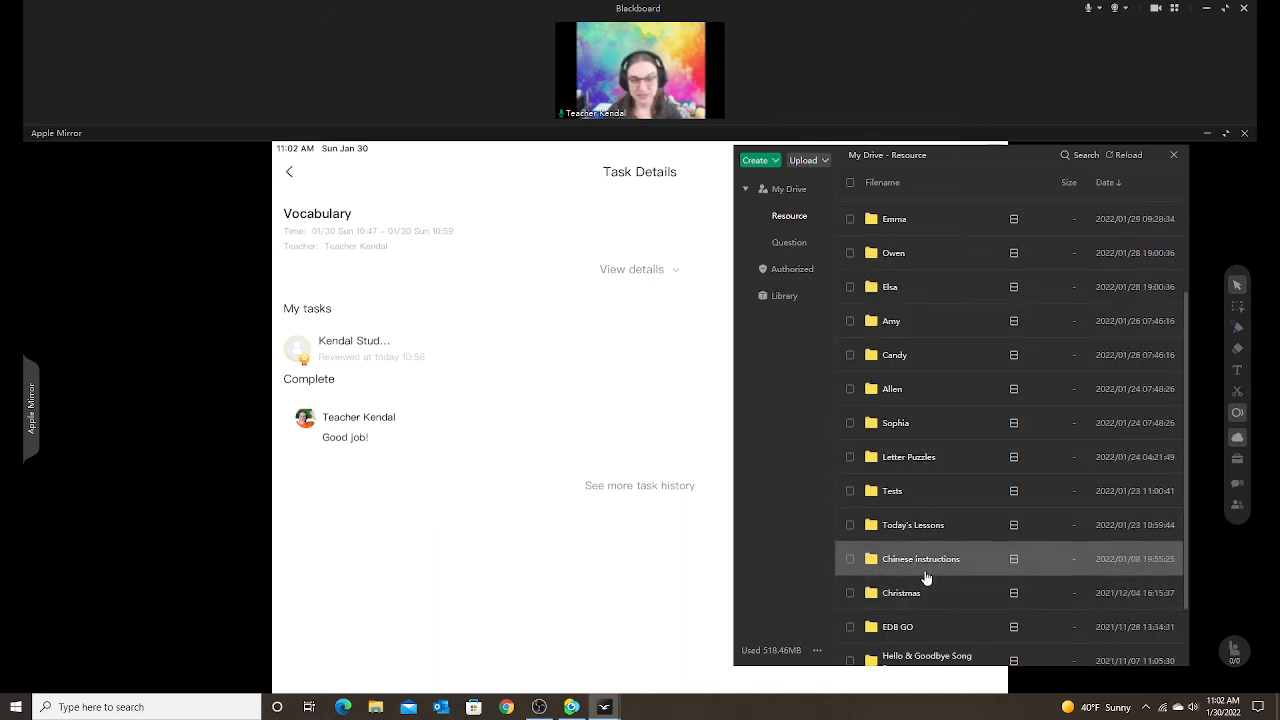
click(912, 563)
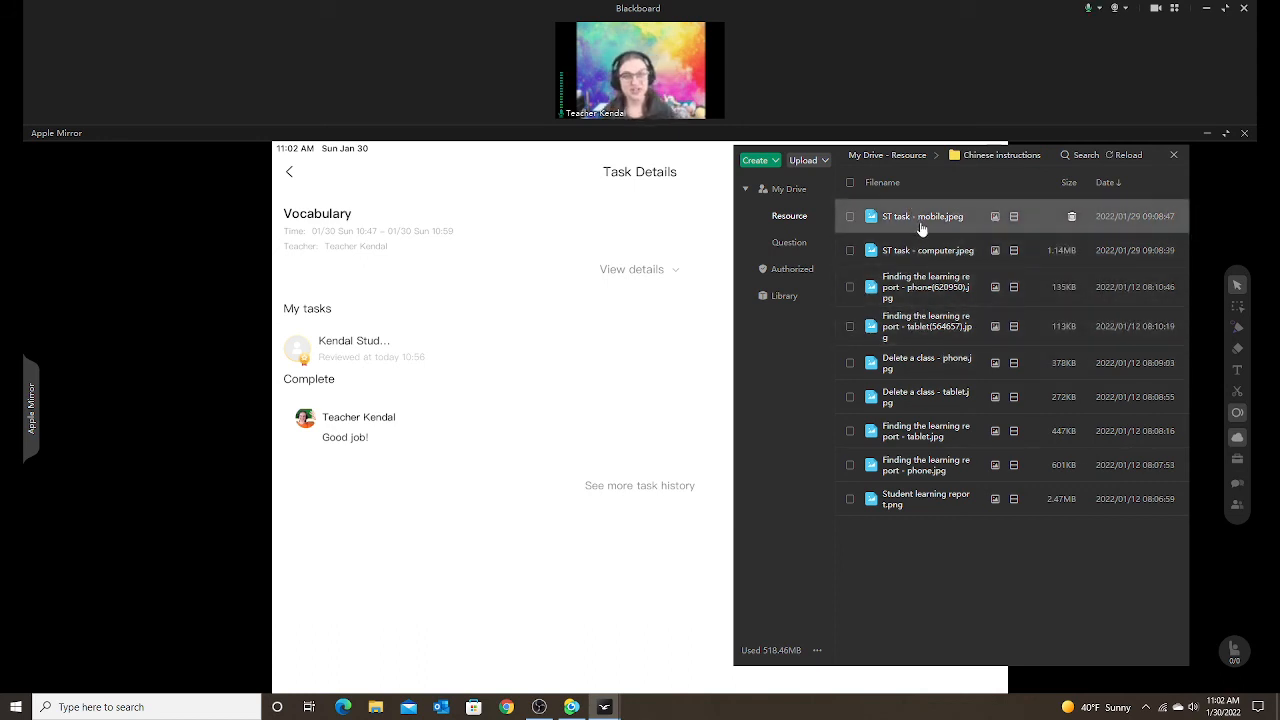
click(933, 258)
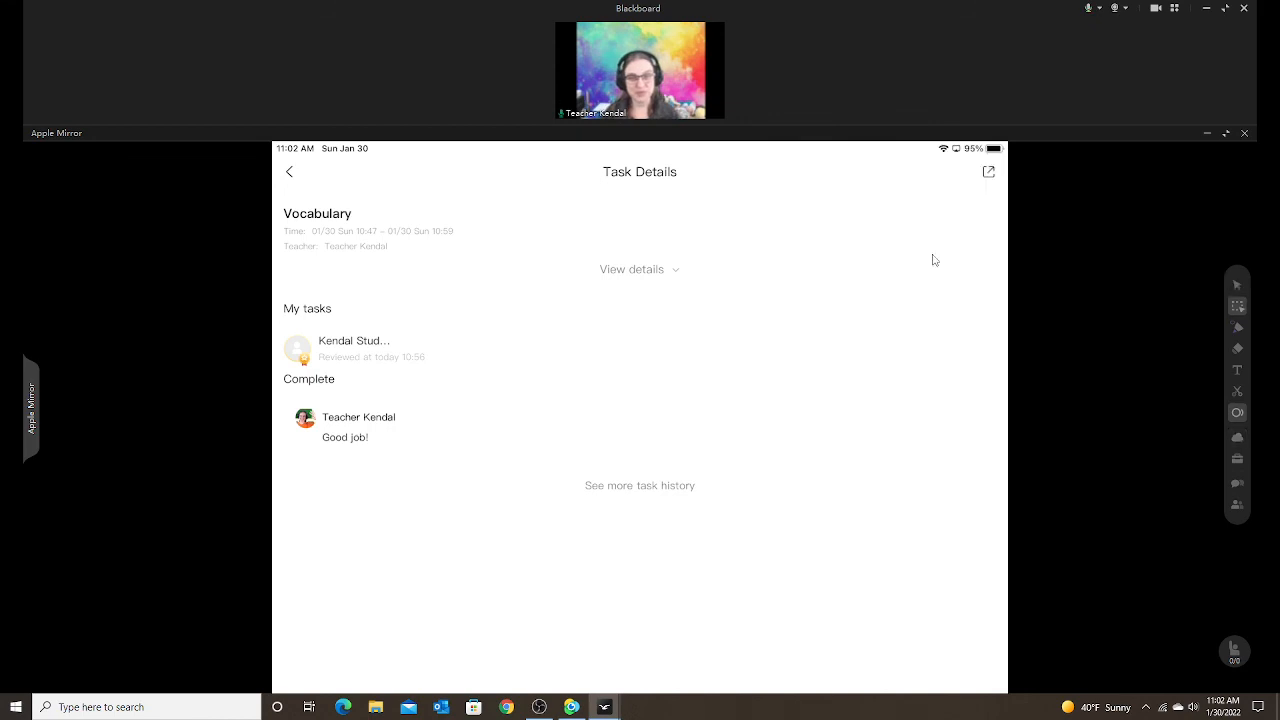
click(1207, 133)
scroll(890, 510, down, 2)
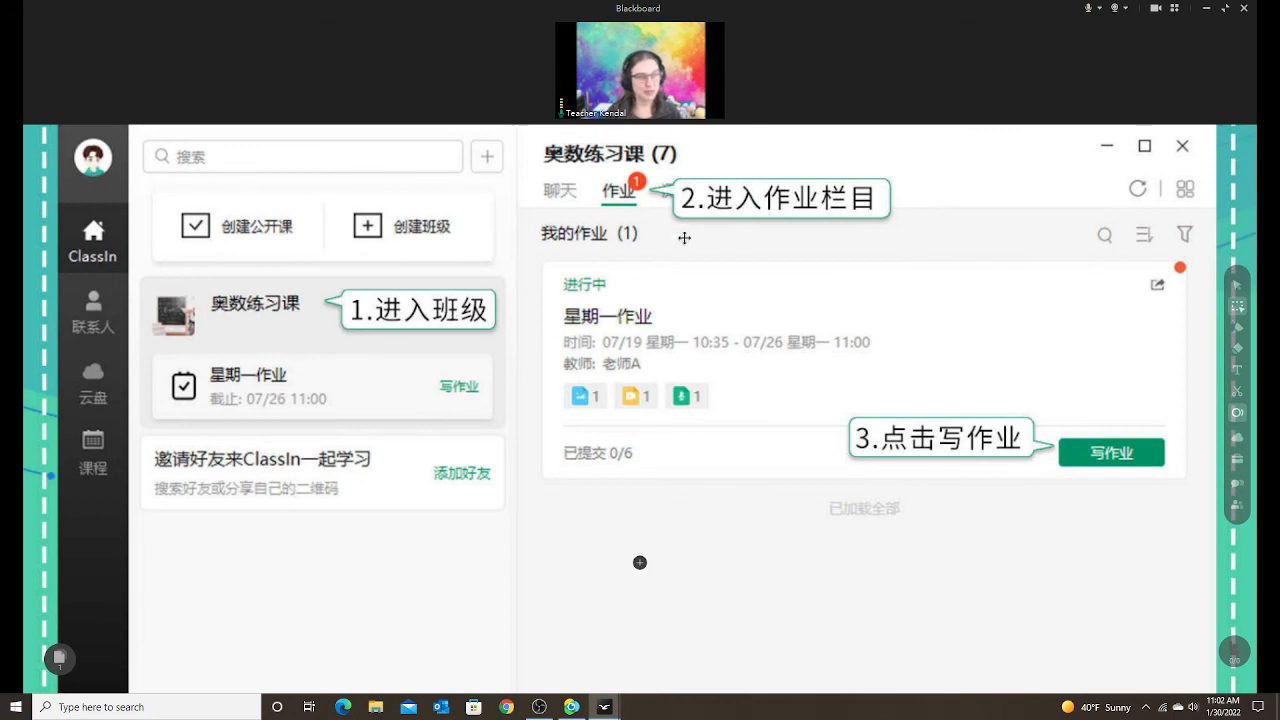
scroll(726, 503, down, 5)
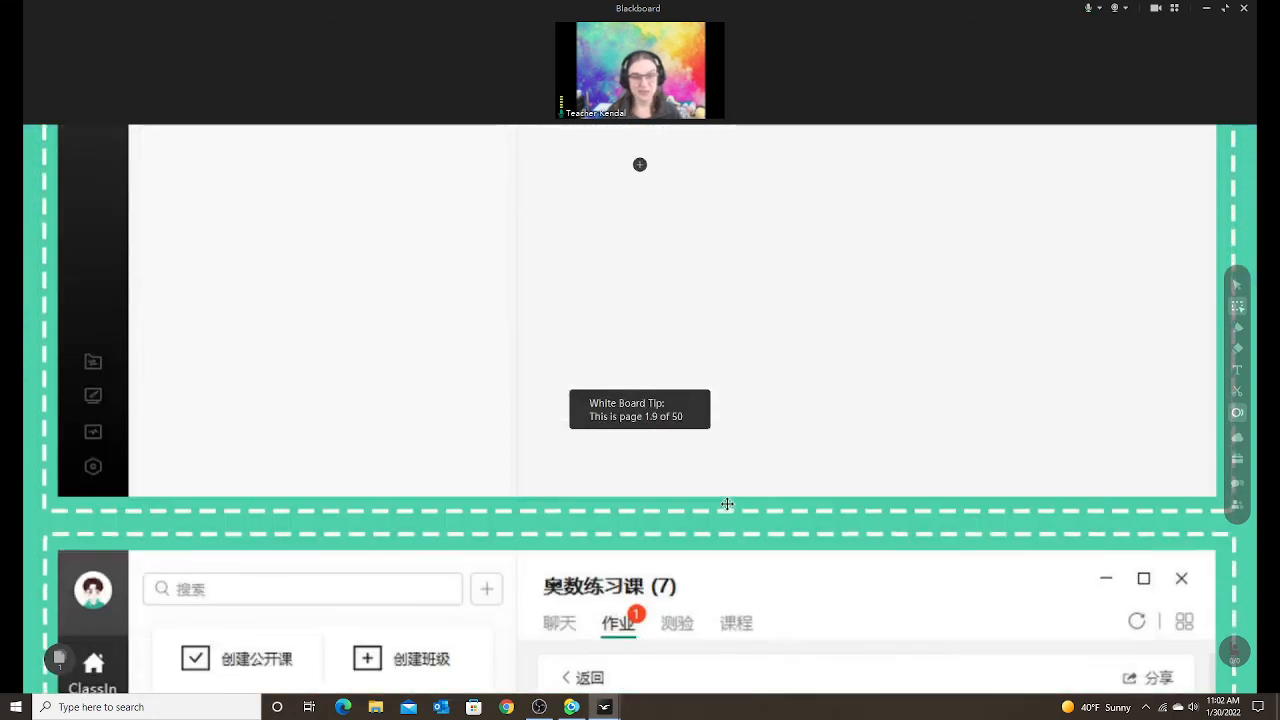
scroll(727, 504, down, 6)
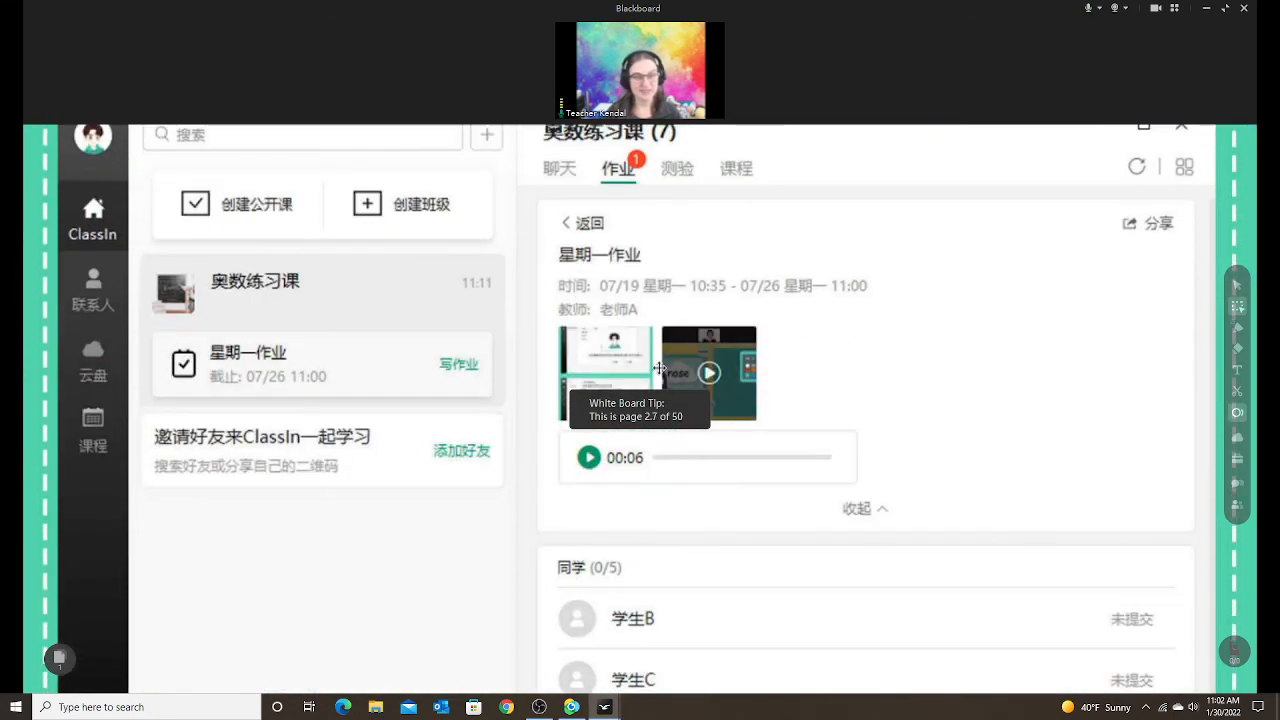
scroll(795, 346, down, 4)
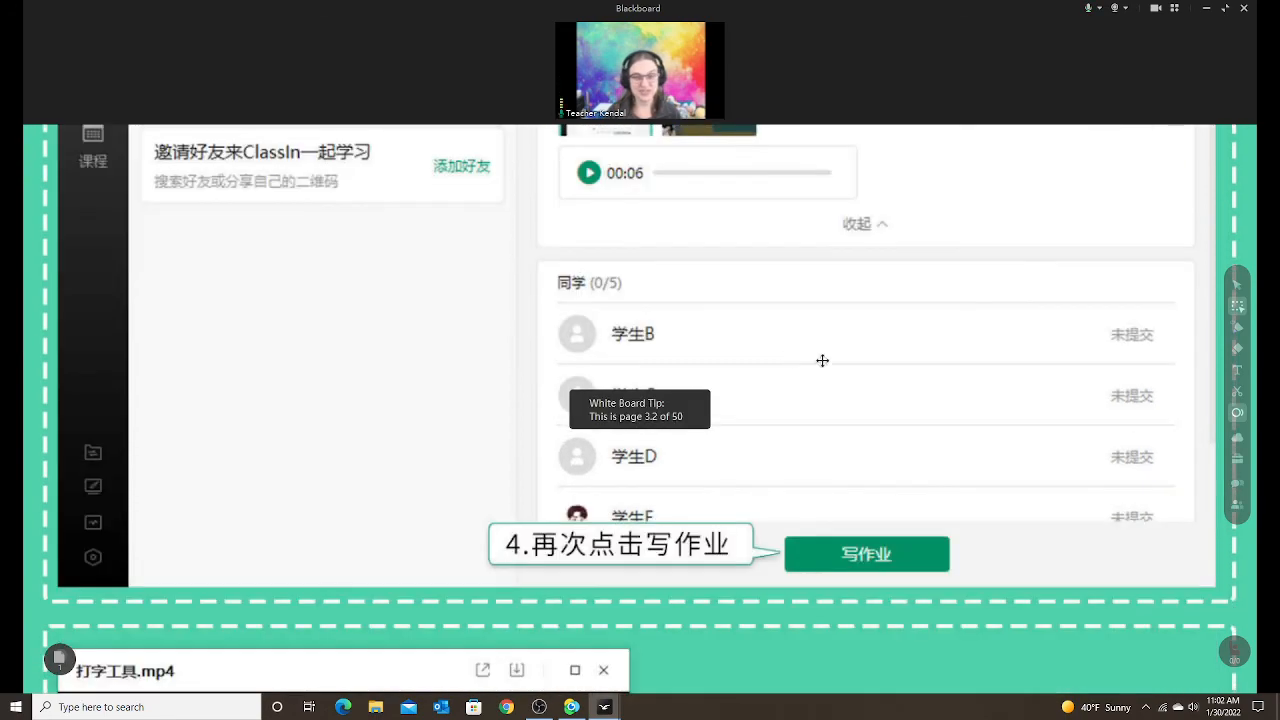
scroll(822, 360, down, 10)
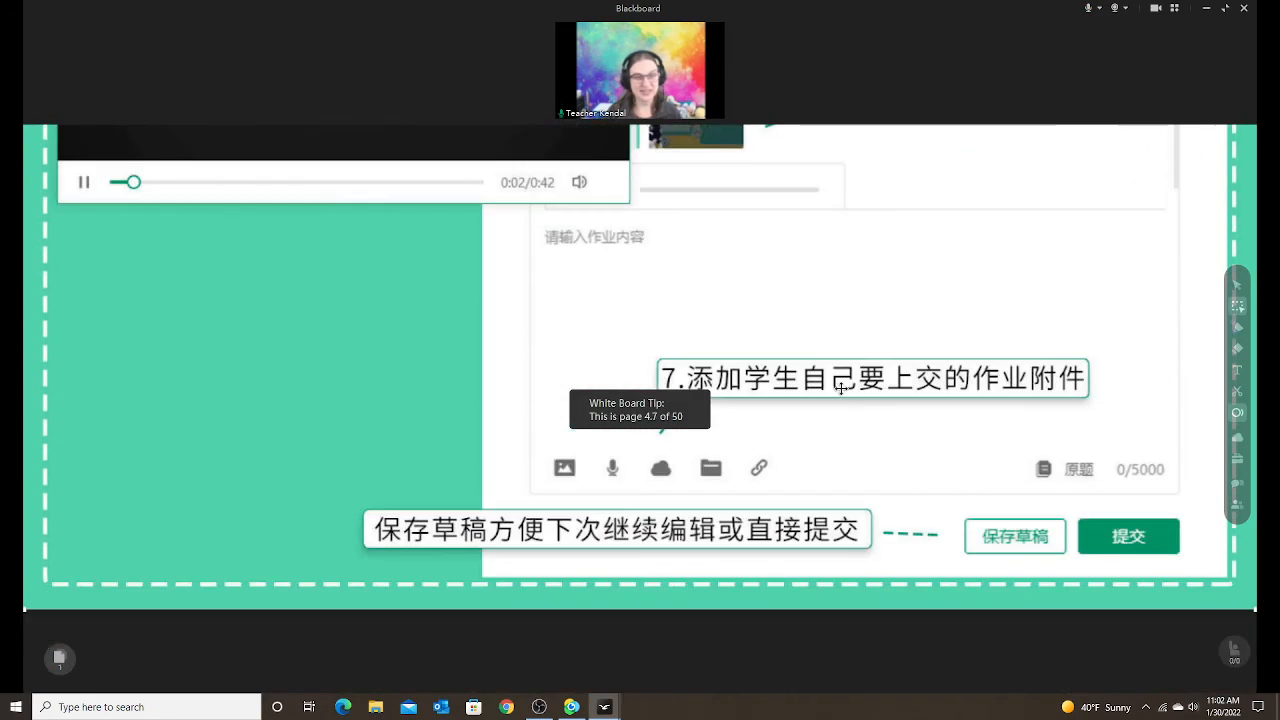
scroll(840, 388, down, 5)
Load "ST task - mobile.jpeg" from the drive below the computer guide on the blackboard, and look through both guides.
click(1237, 438)
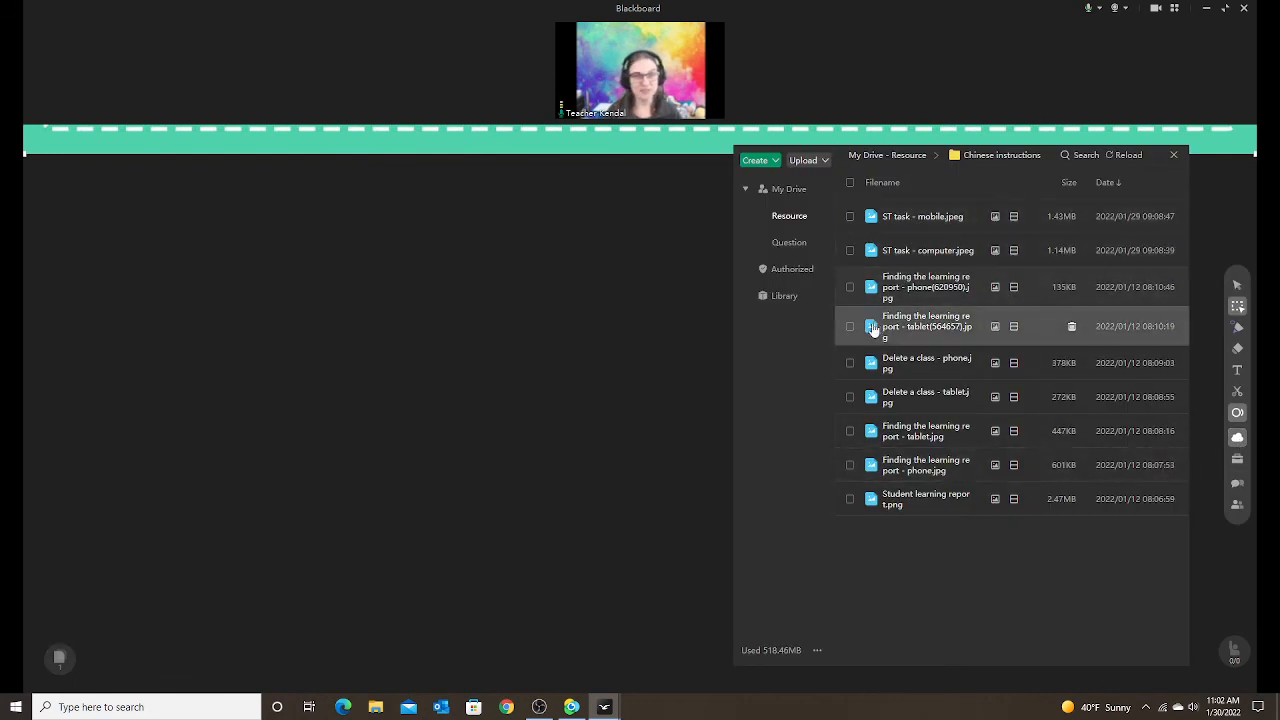
click(872, 330)
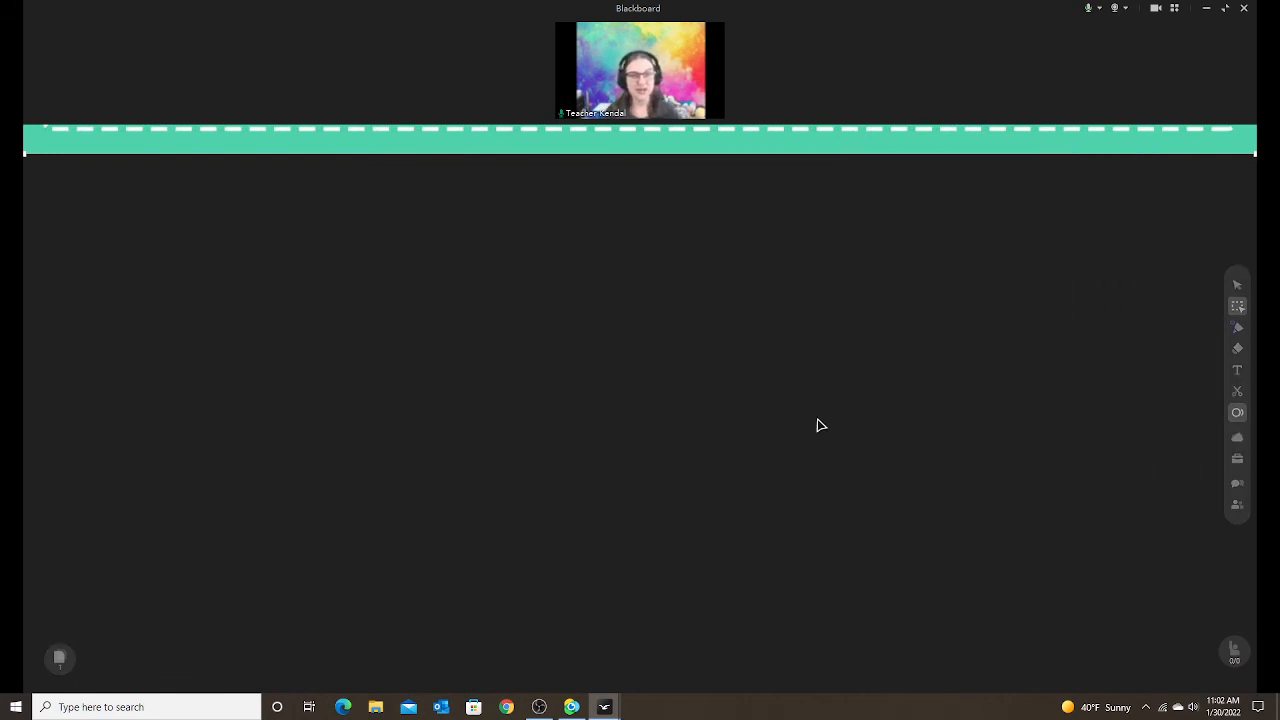
scroll(817, 416, down, 3)
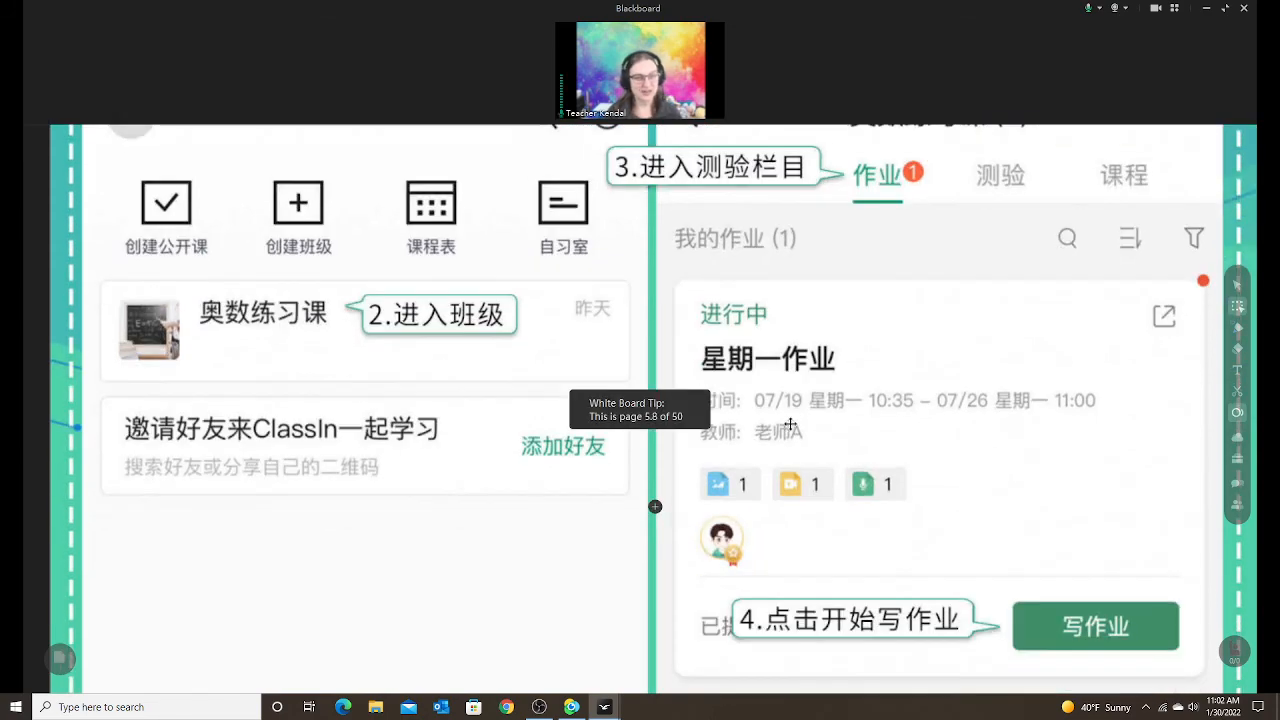
scroll(900, 475, down, 3)
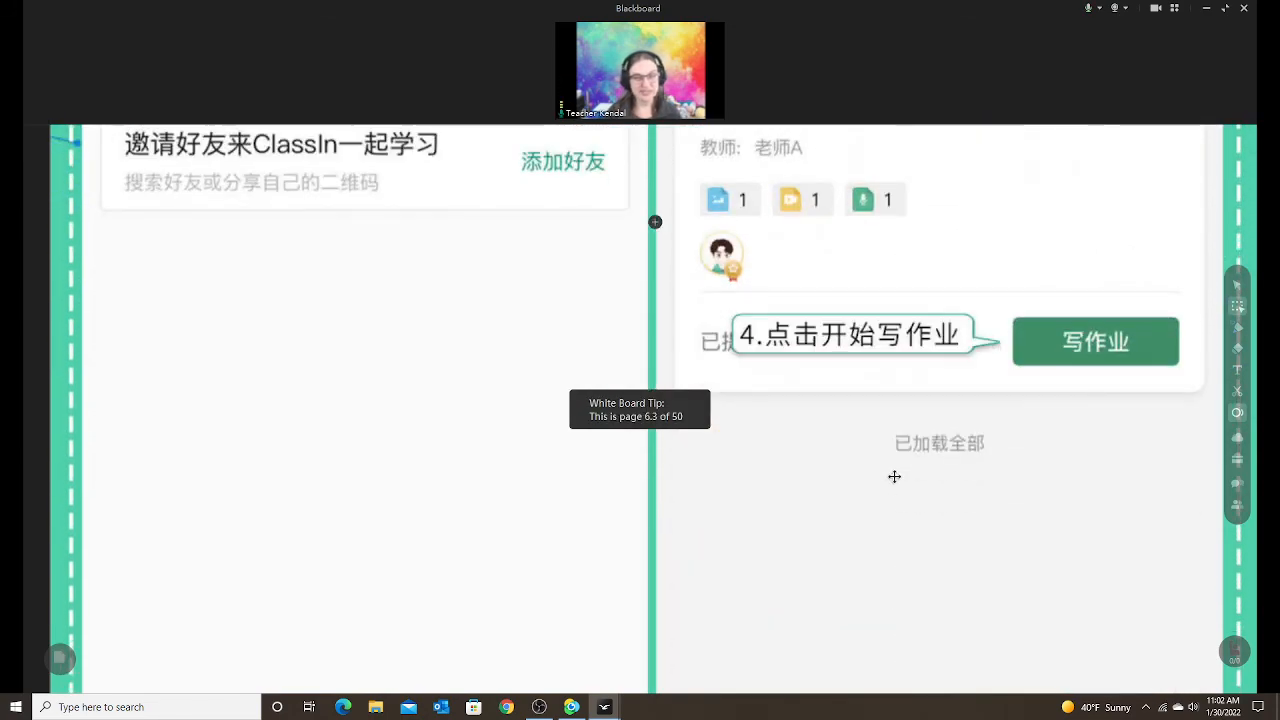
scroll(894, 476, down, 10)
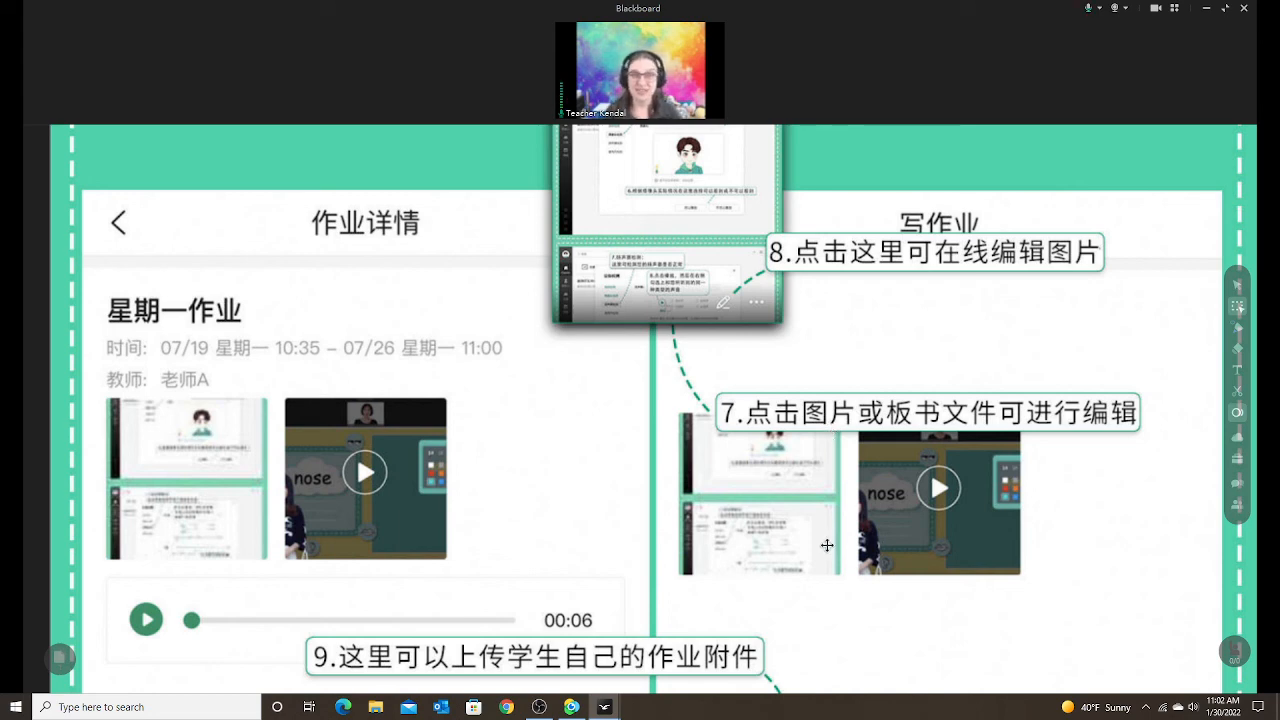
scroll(803, 521, down, 3)
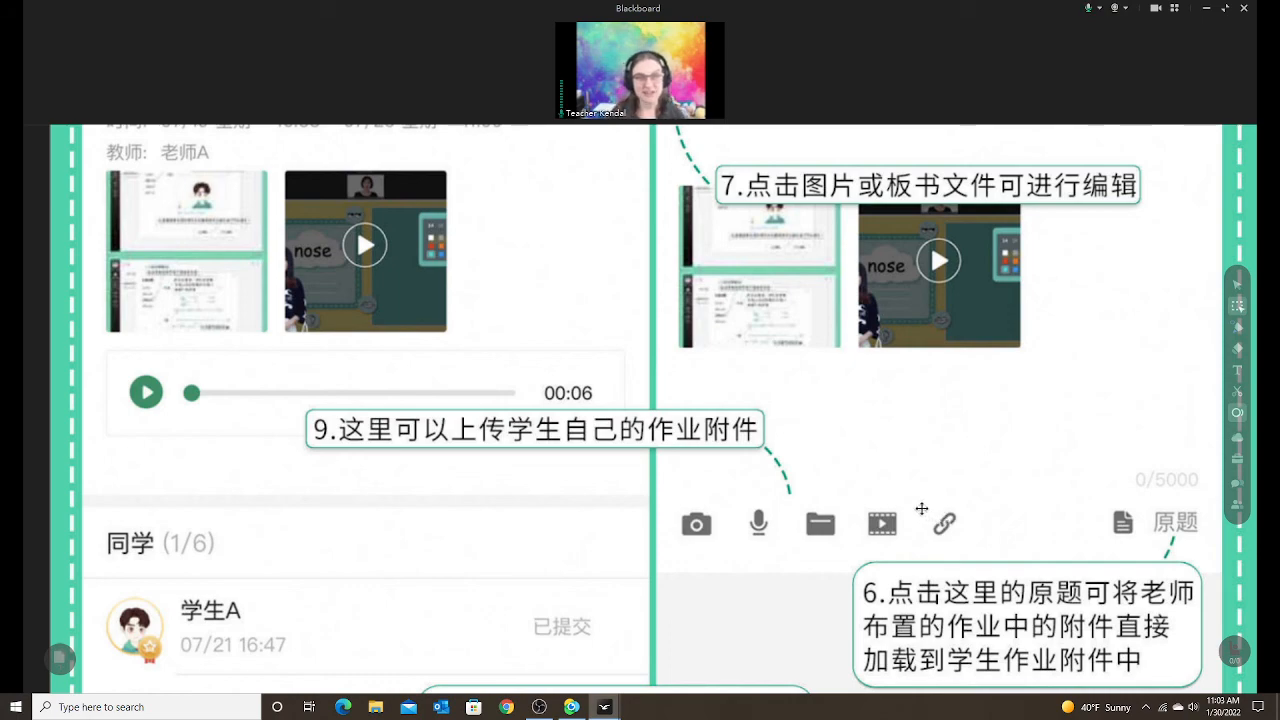
scroll(936, 538, up, 5)
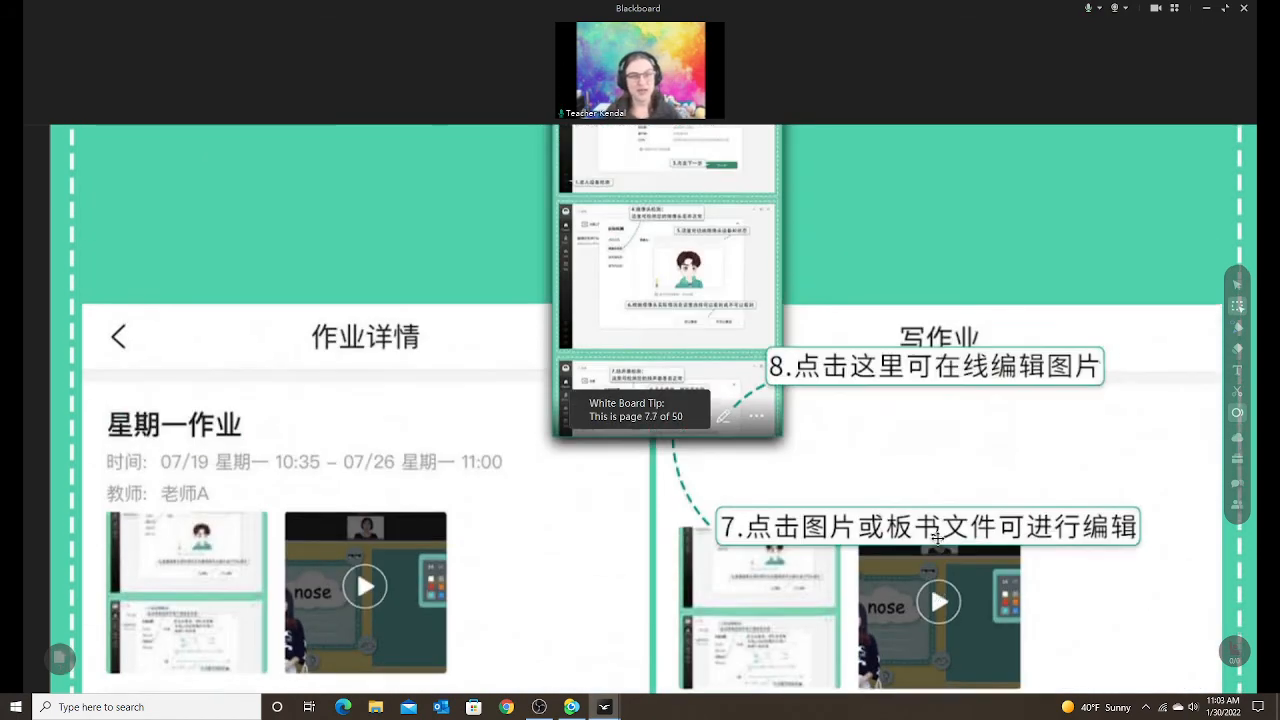
scroll(936, 538, up, 10)
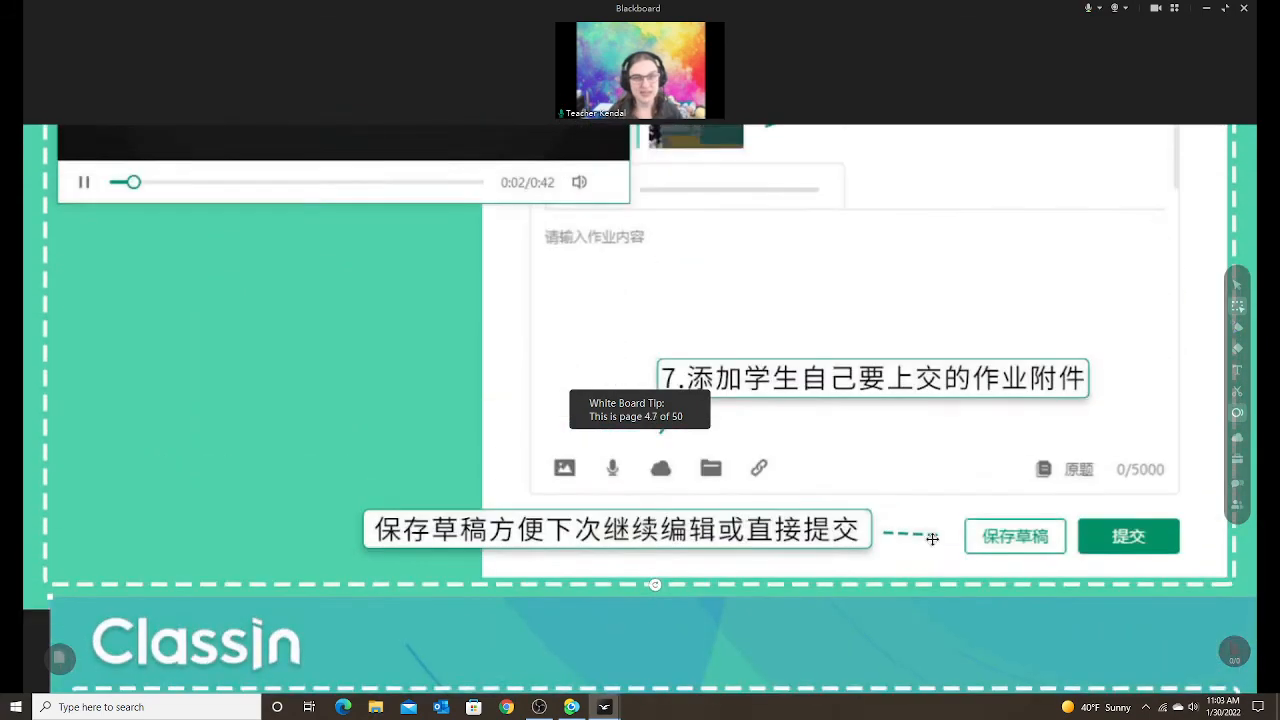
scroll(929, 540, up, 4)
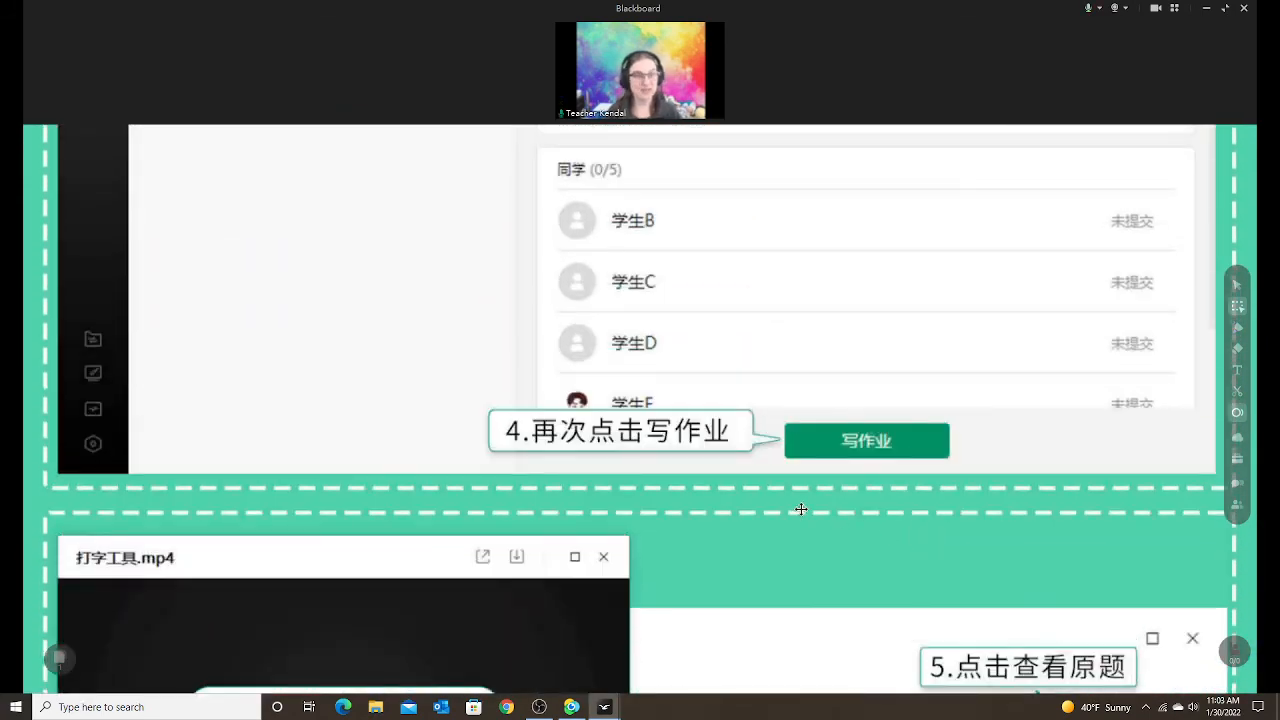